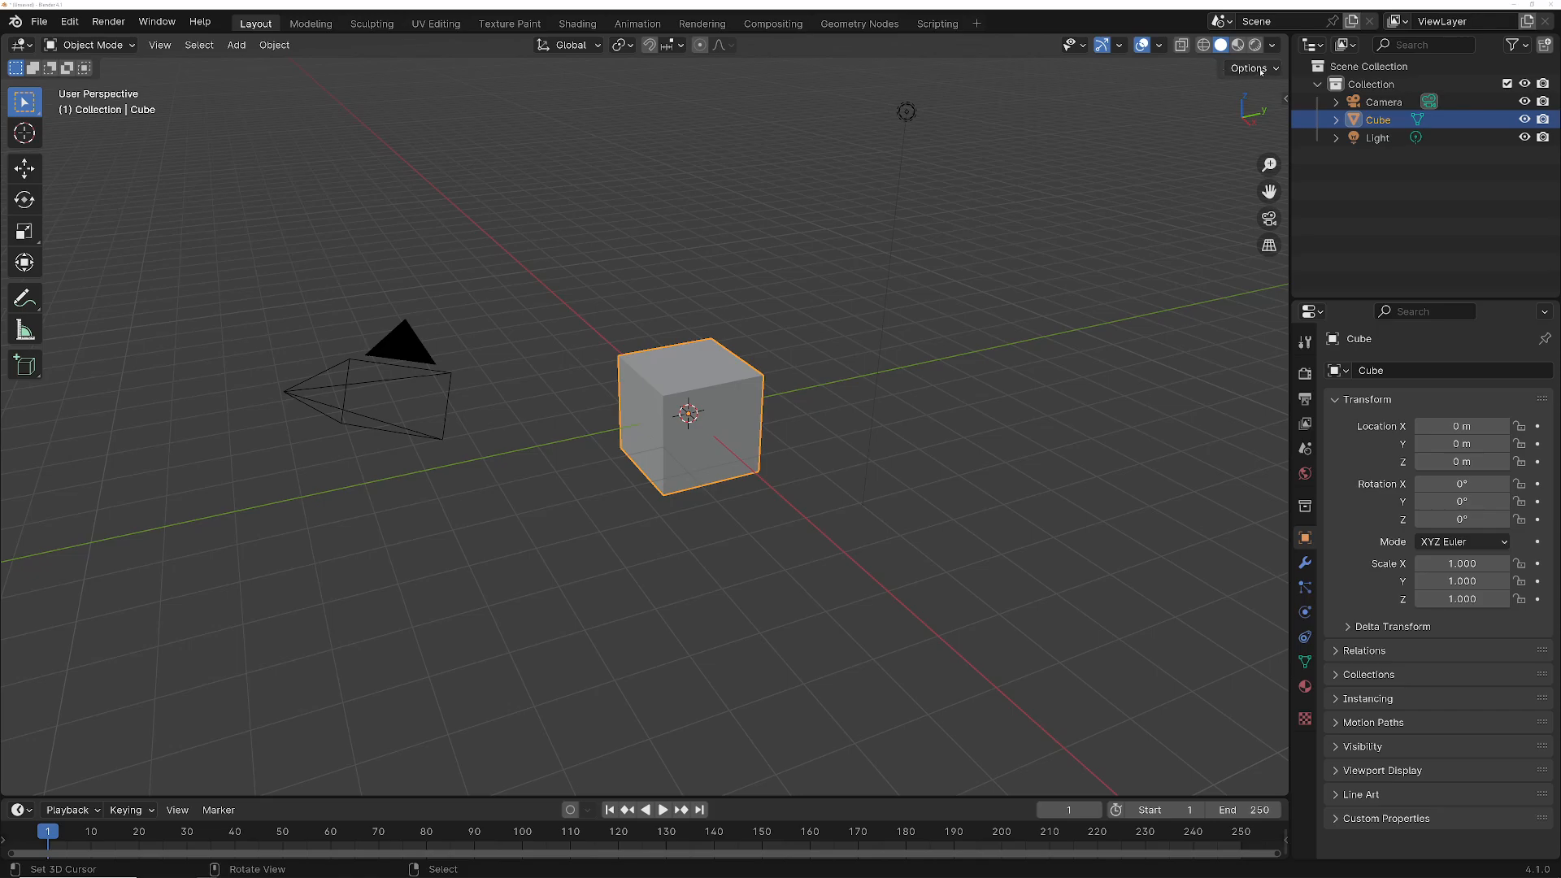
Step: Restrict object transforms to affect origins only
click(1261, 71)
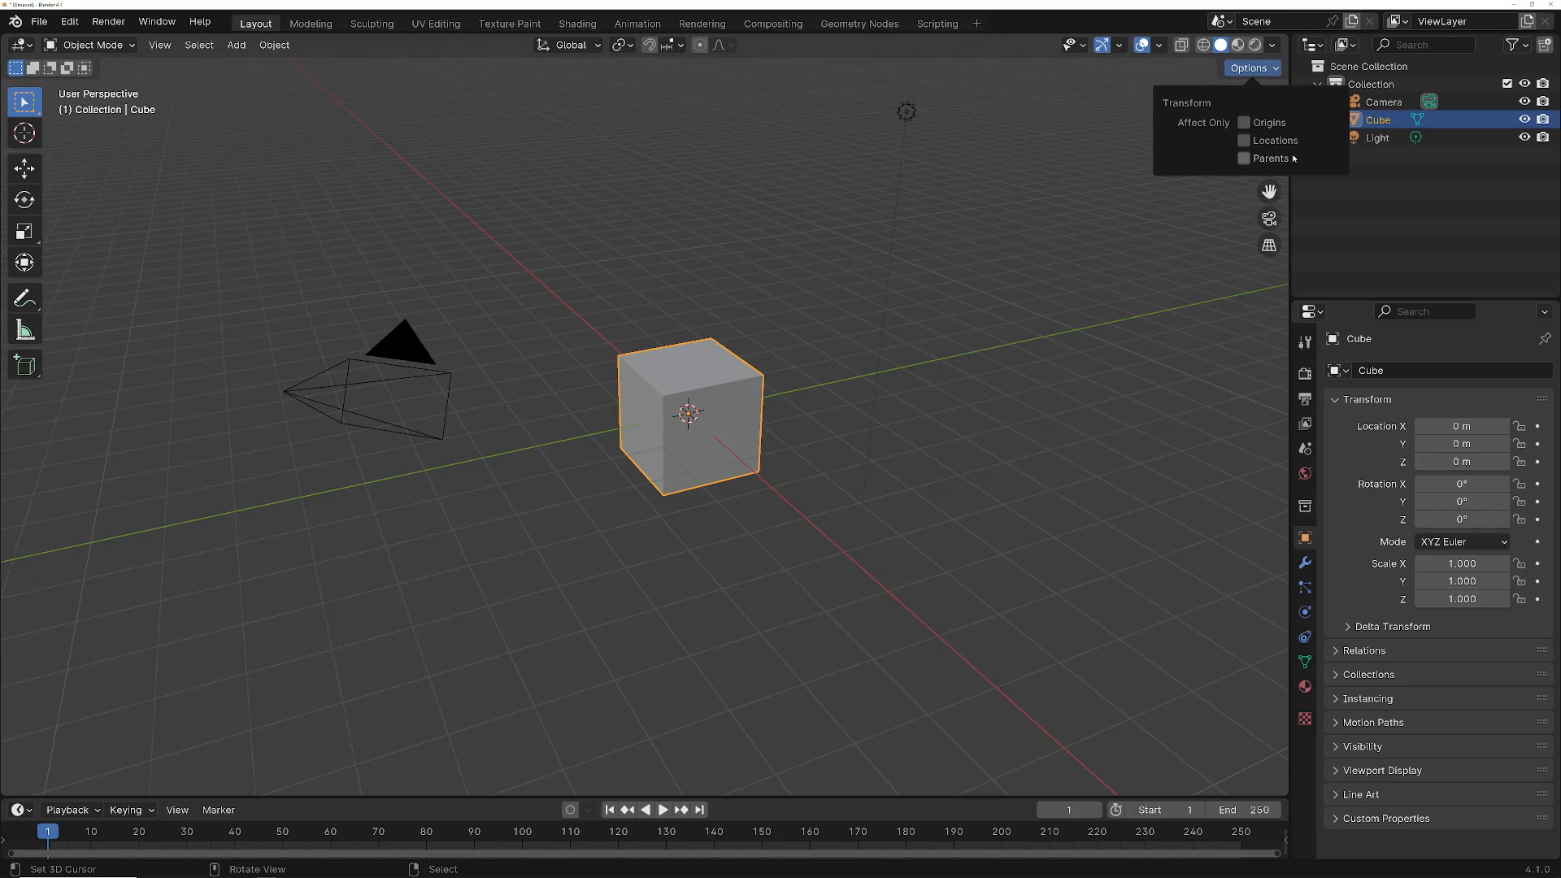
click(1244, 122)
mouse_move(1248, 144)
mouse_down()
mouse_move(1251, 160)
mouse_move(1250, 138)
mouse_up()
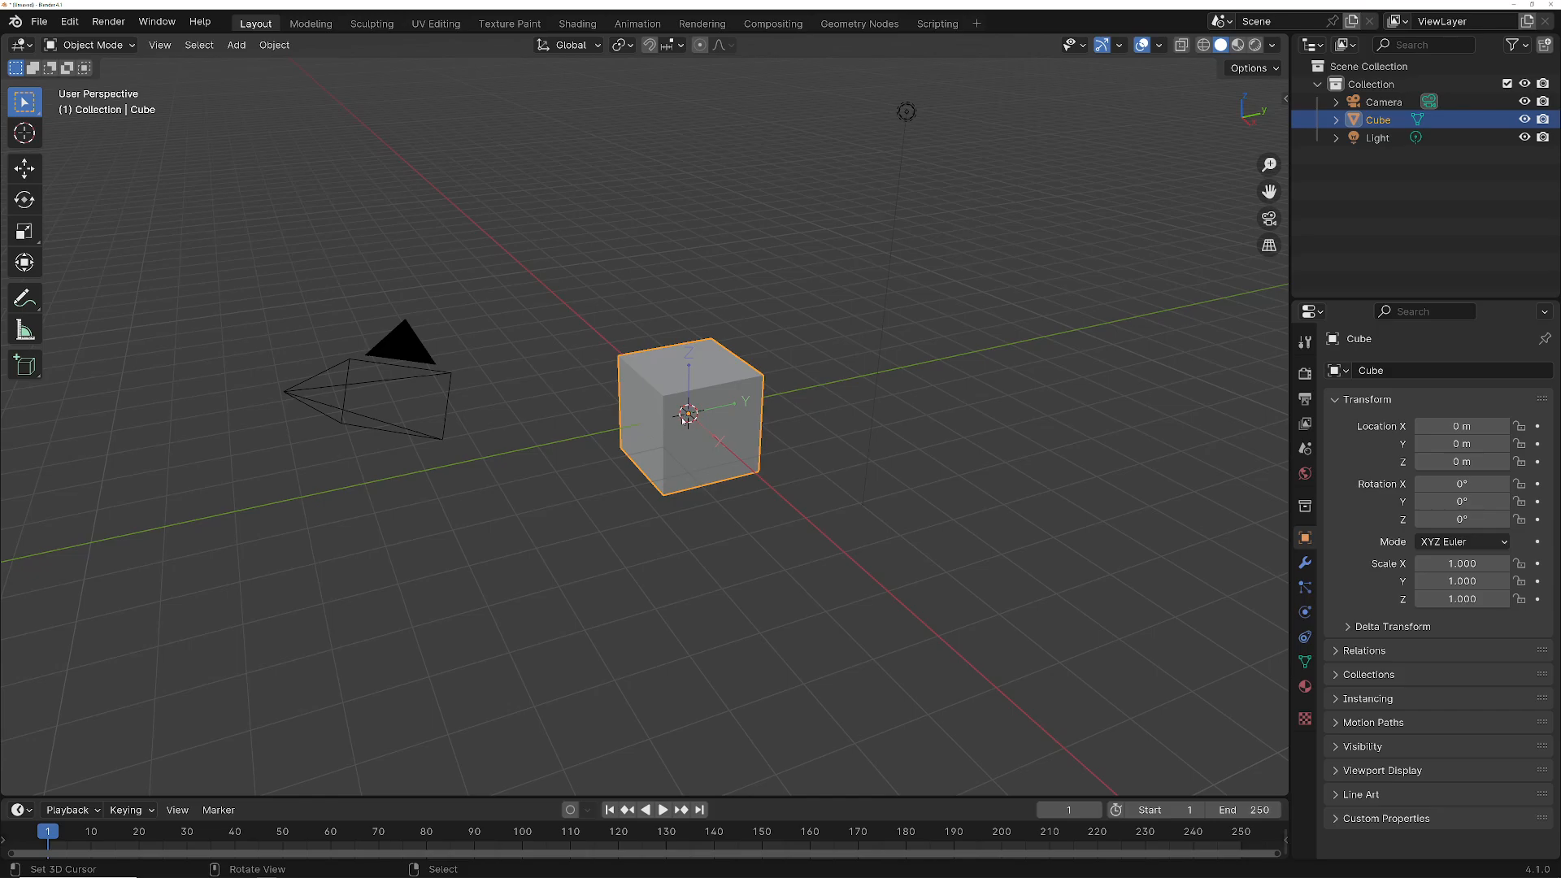
click(1155, 399)
click(1252, 68)
Step: Move the cube's origin -1 m along Z to the level of its base, leaving the geometry in place
middle_drag(668, 491, 831, 390)
key(KP_1)
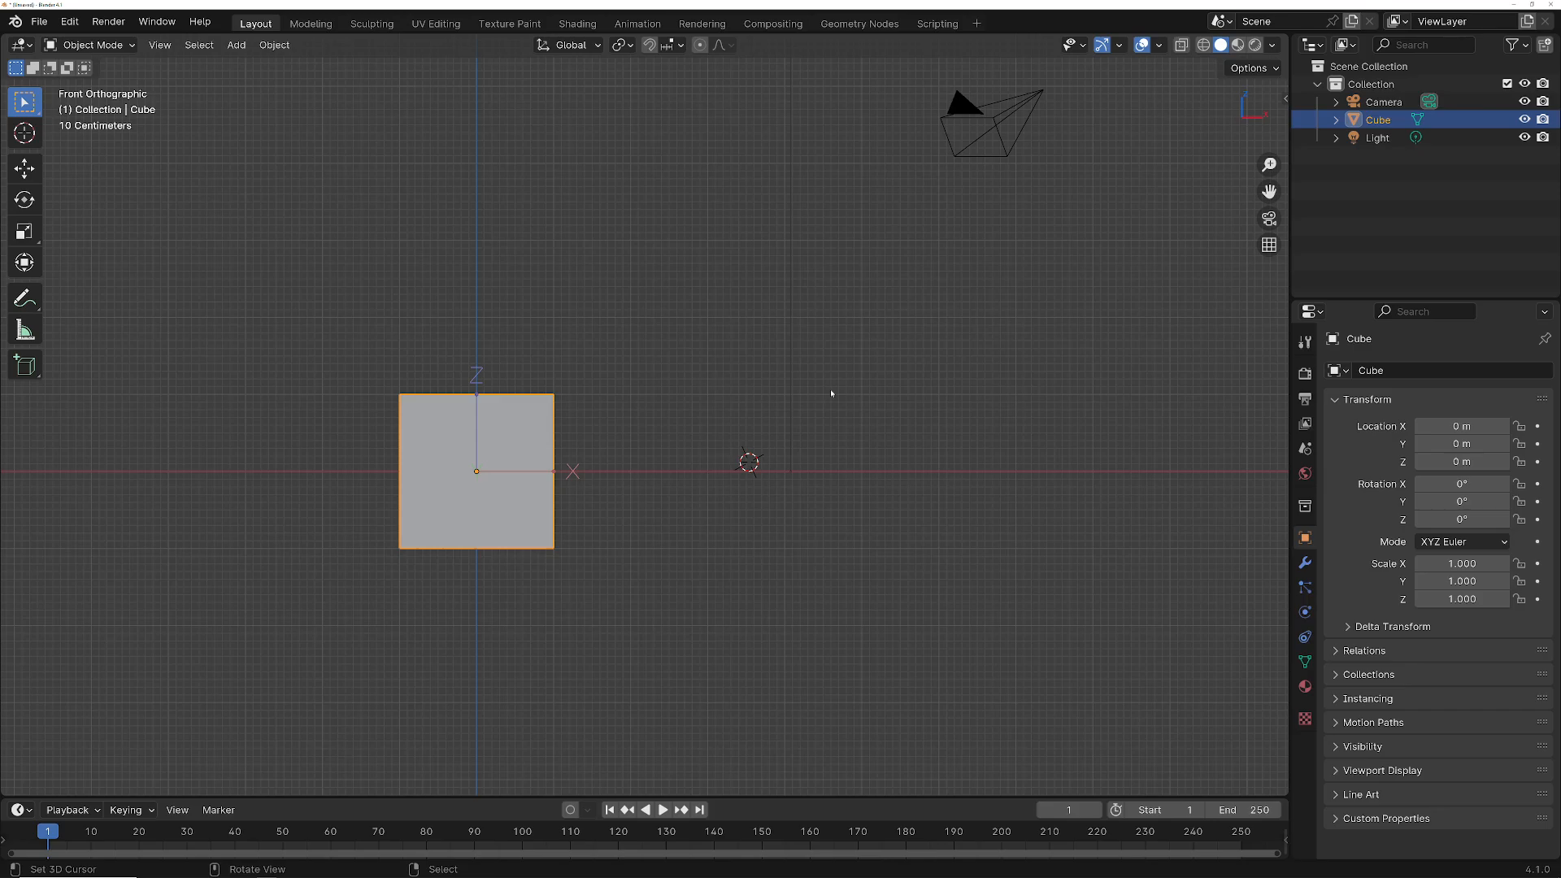
shift+middle_drag(553, 568, 819, 487)
text(g)
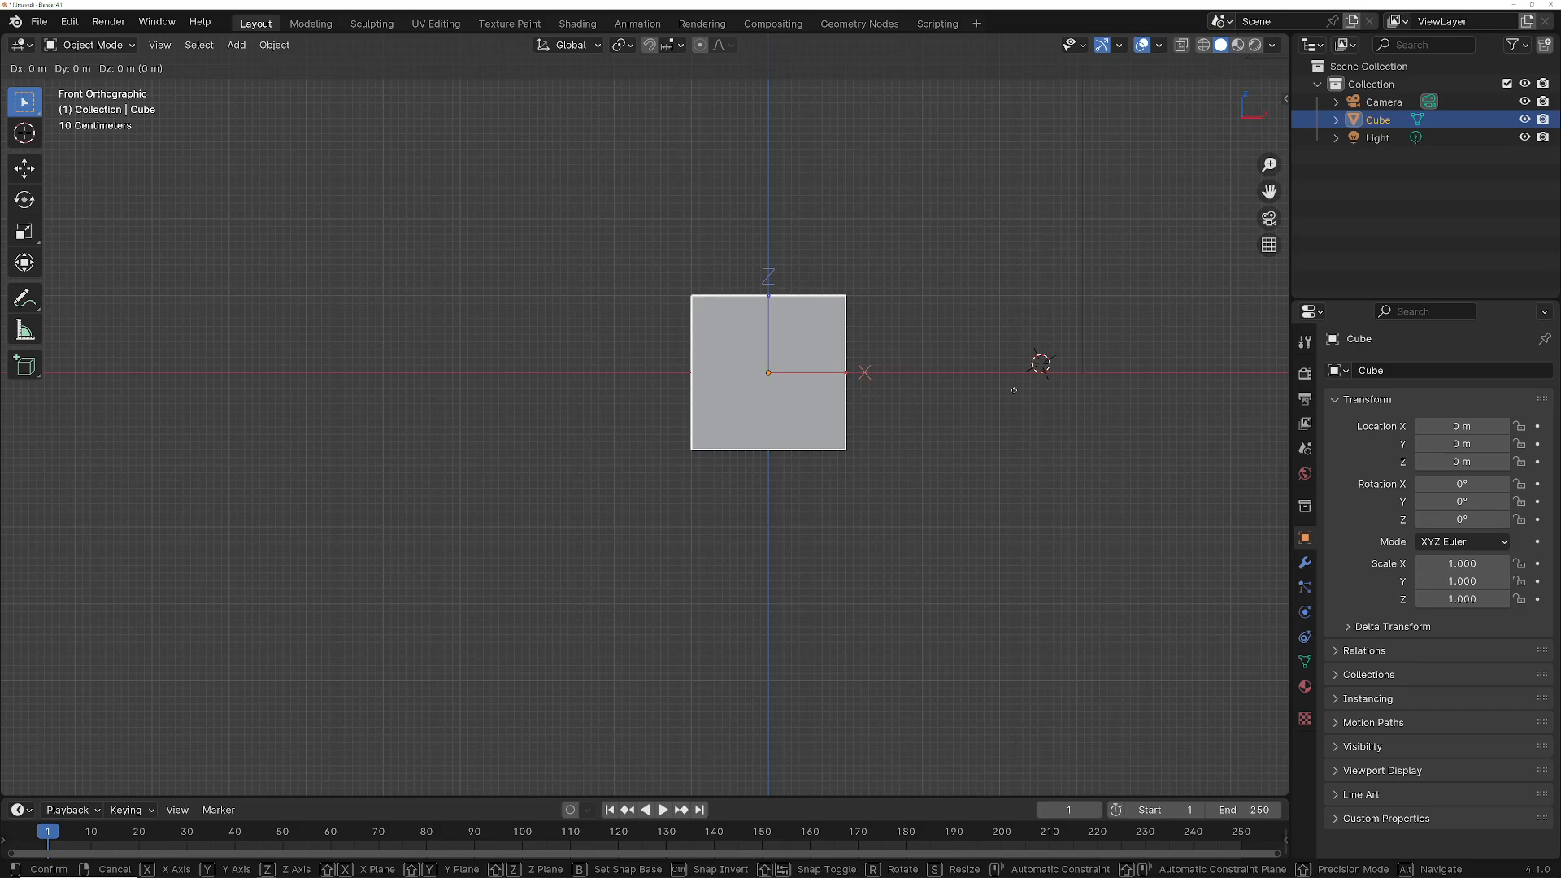
text(z)
text(-1)
key(Return)
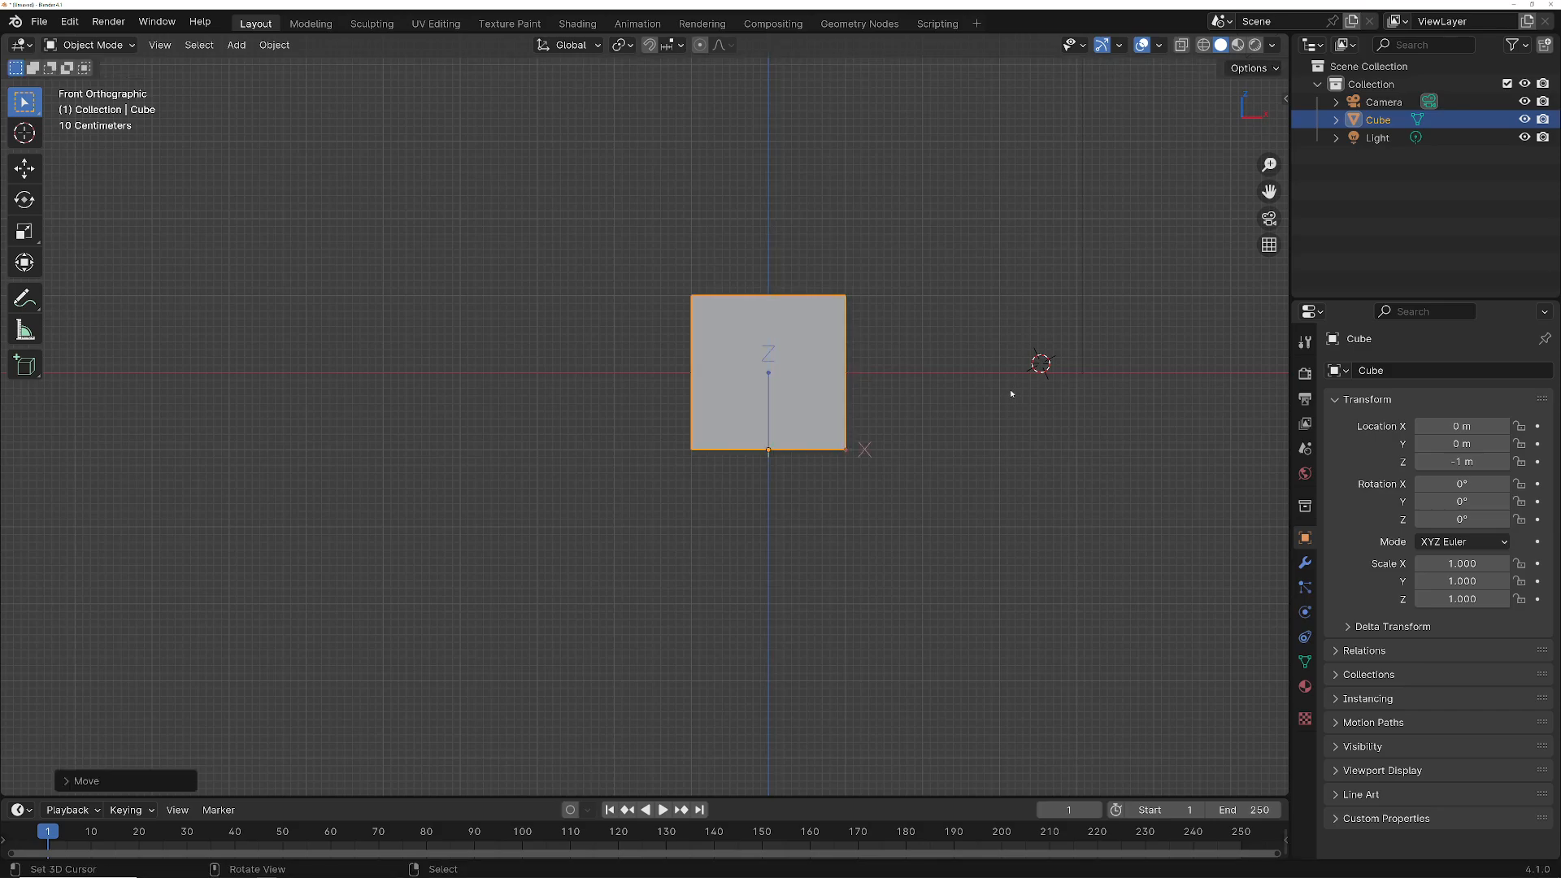
middle_drag(864, 465, 816, 481)
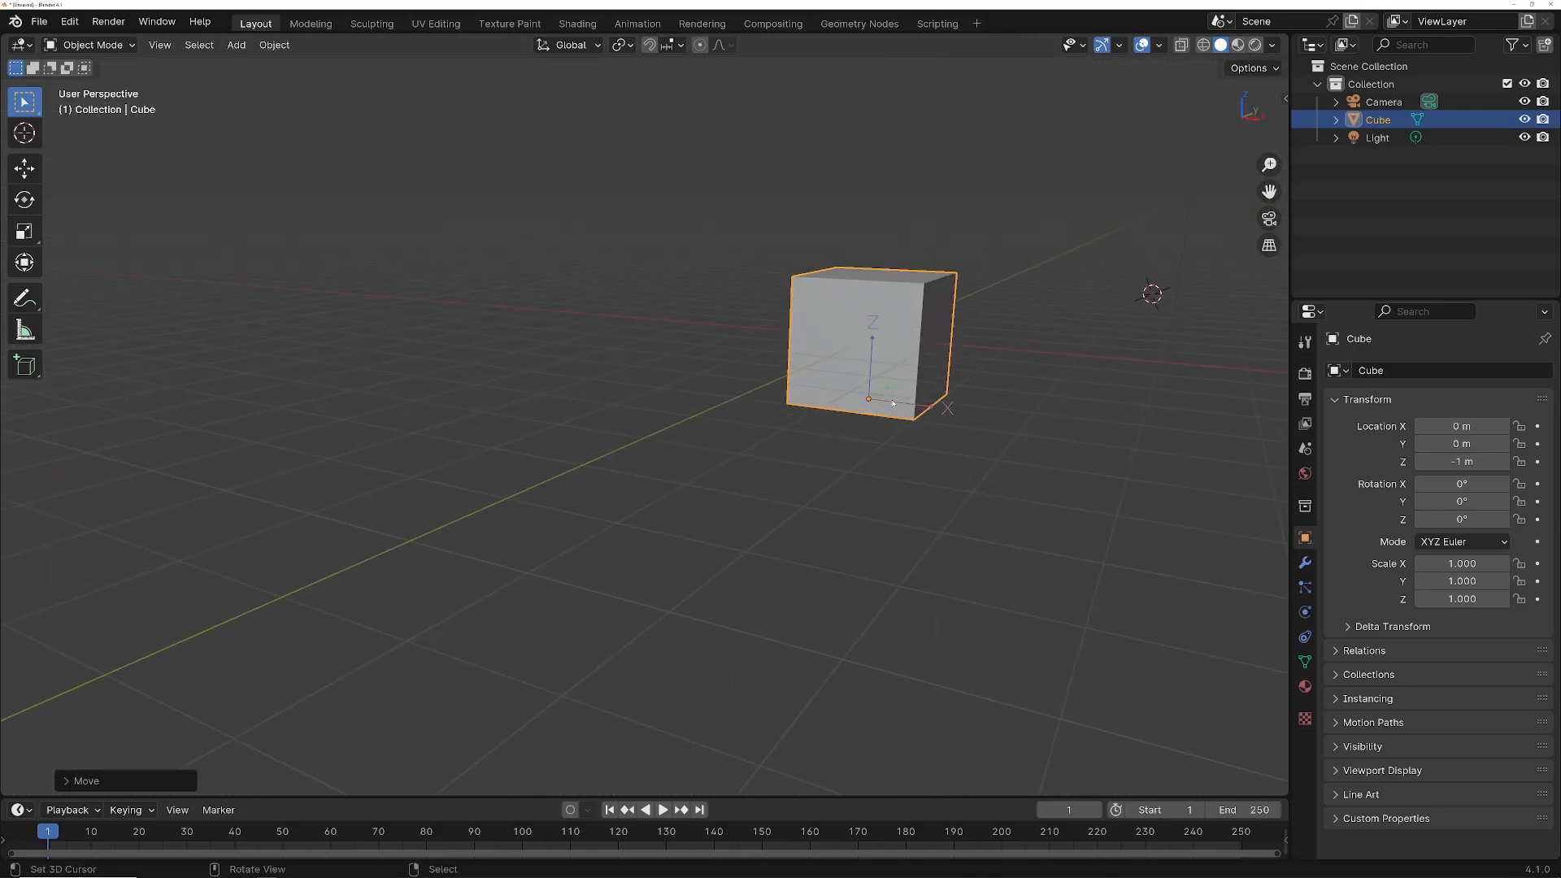
shift+middle_drag(892, 403, 695, 479)
key(g)
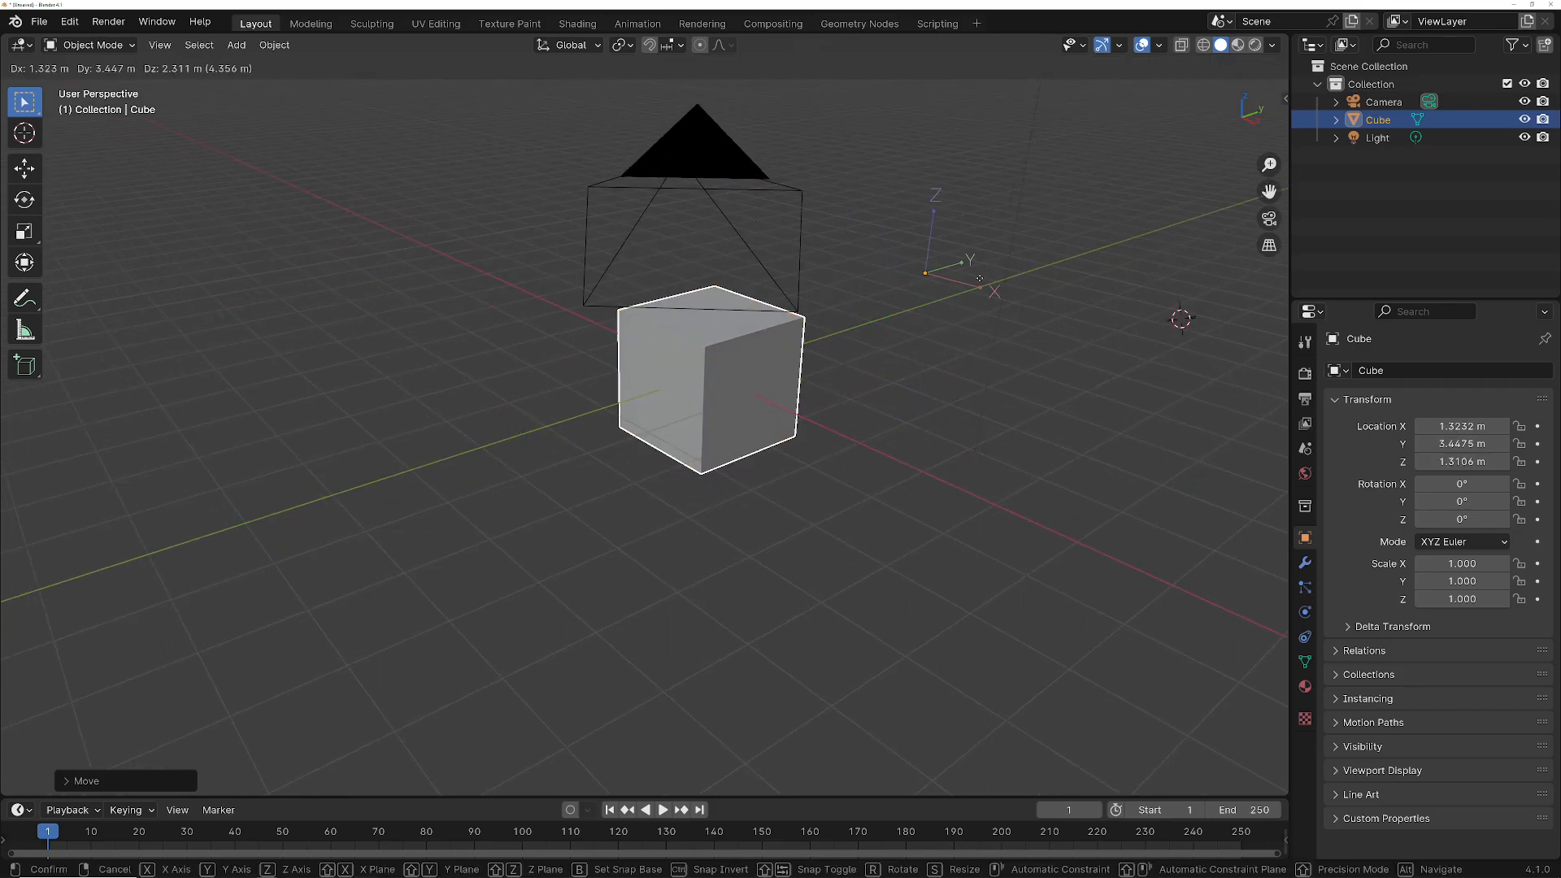
key(Escape)
Step: Rotate the cube's origin freehand to about X -42°, Y 32°, Z -39° and turn off origins-only transforms
middle_drag(867, 348, 909, 346)
key(r)
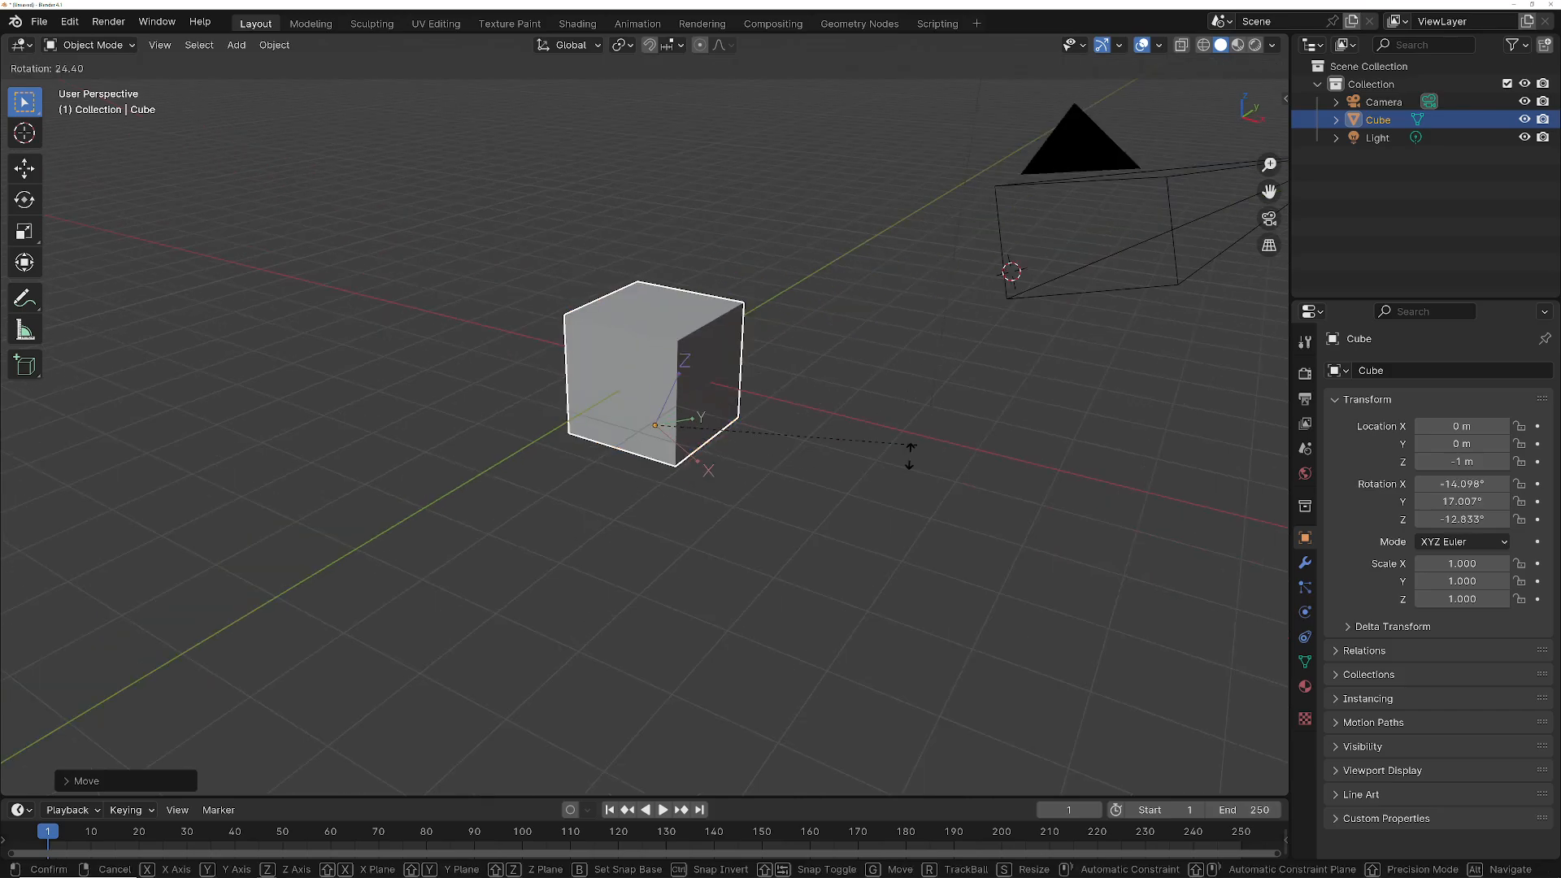
click(749, 502)
middle_drag(816, 393, 875, 395)
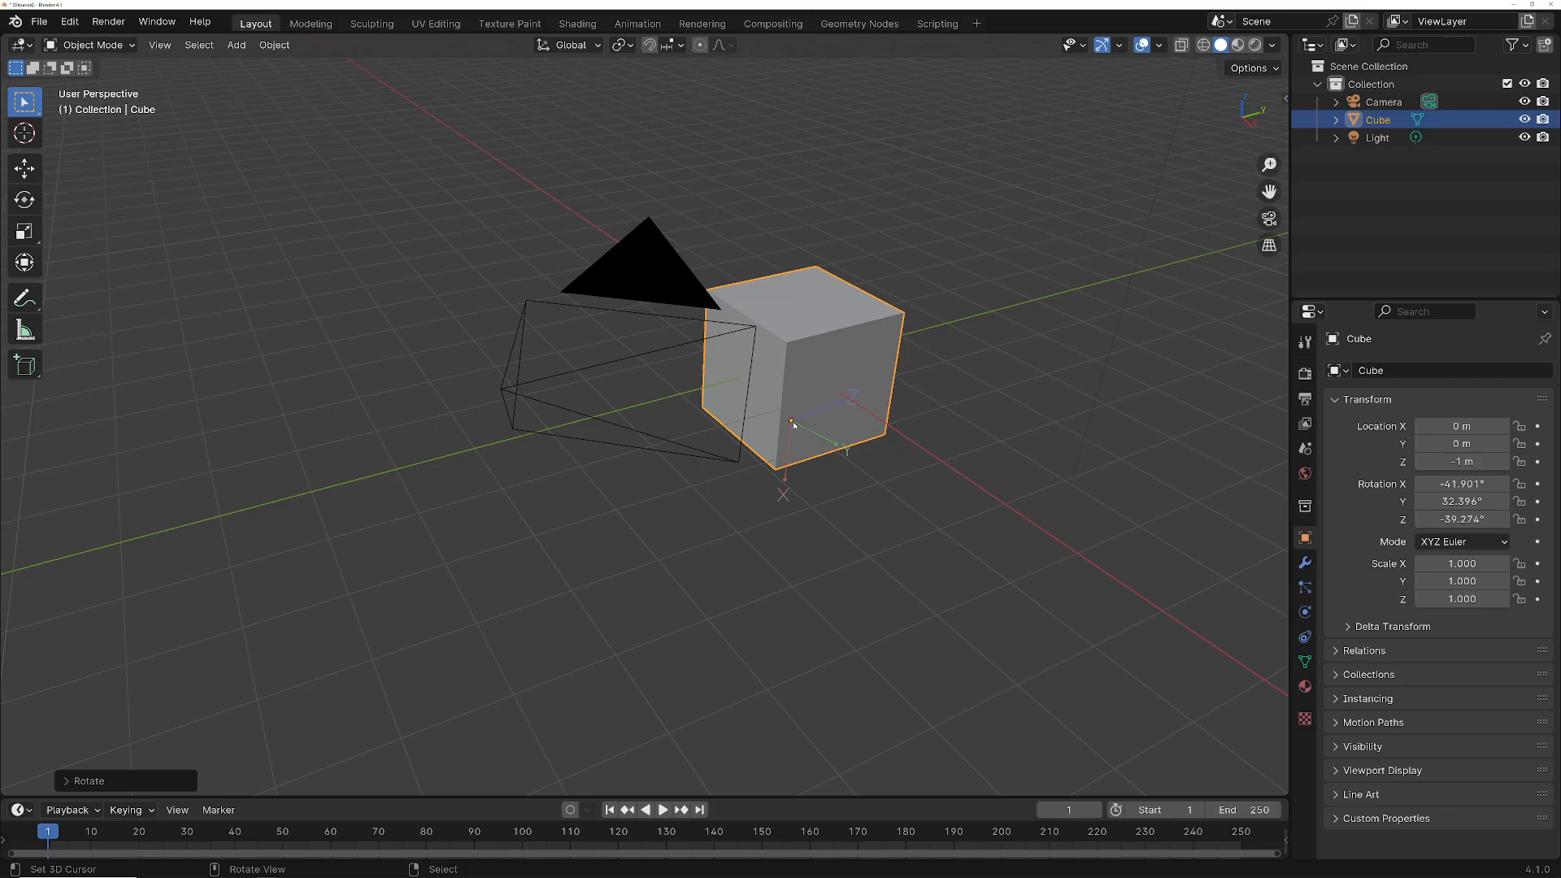
click(1251, 68)
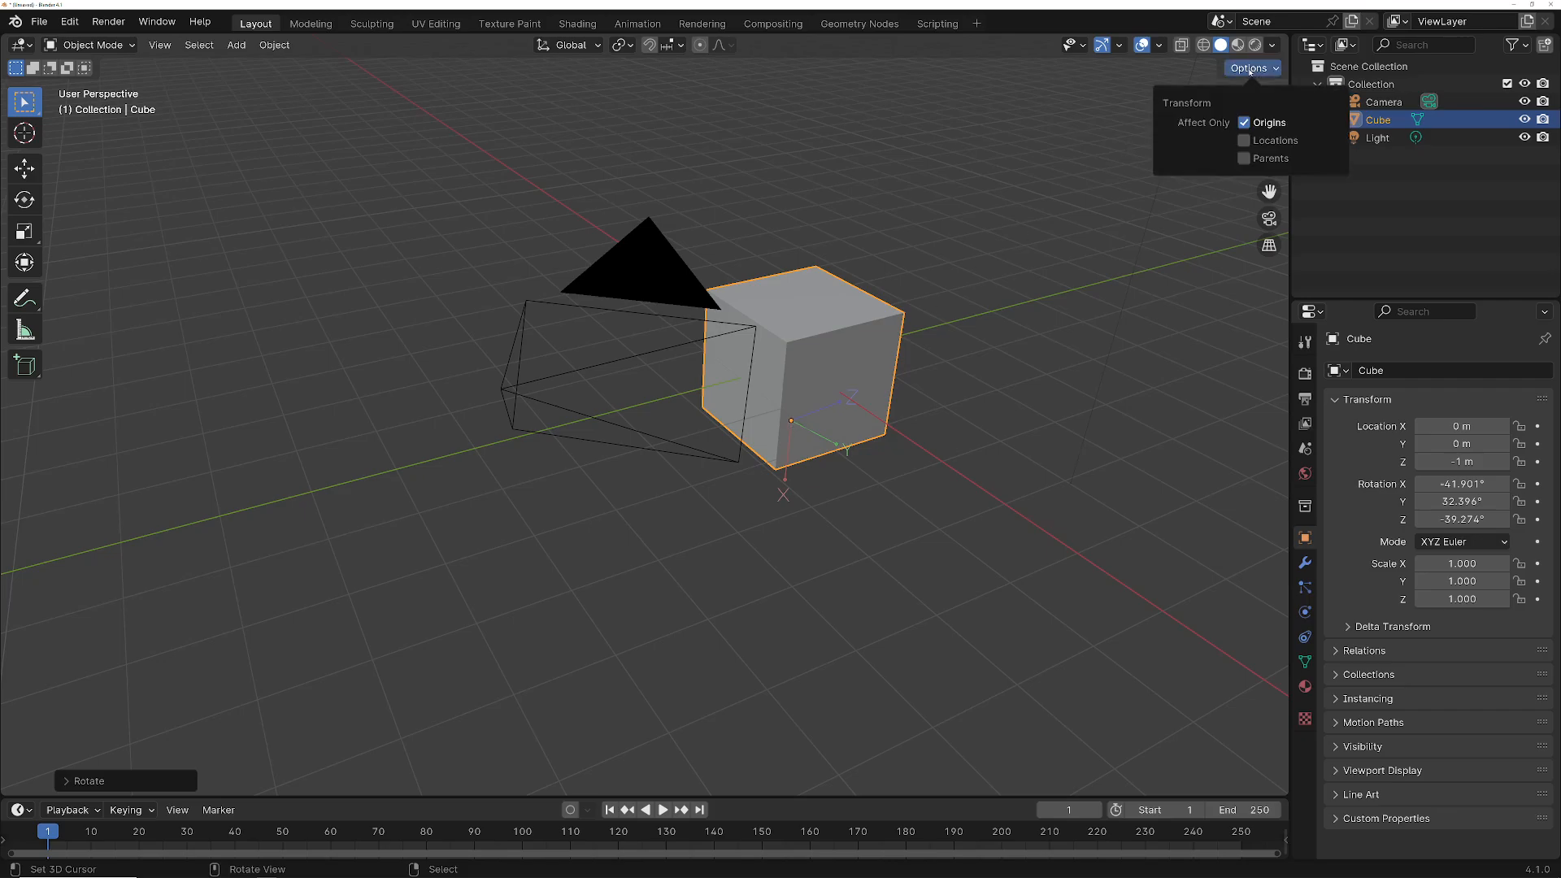
click(1244, 123)
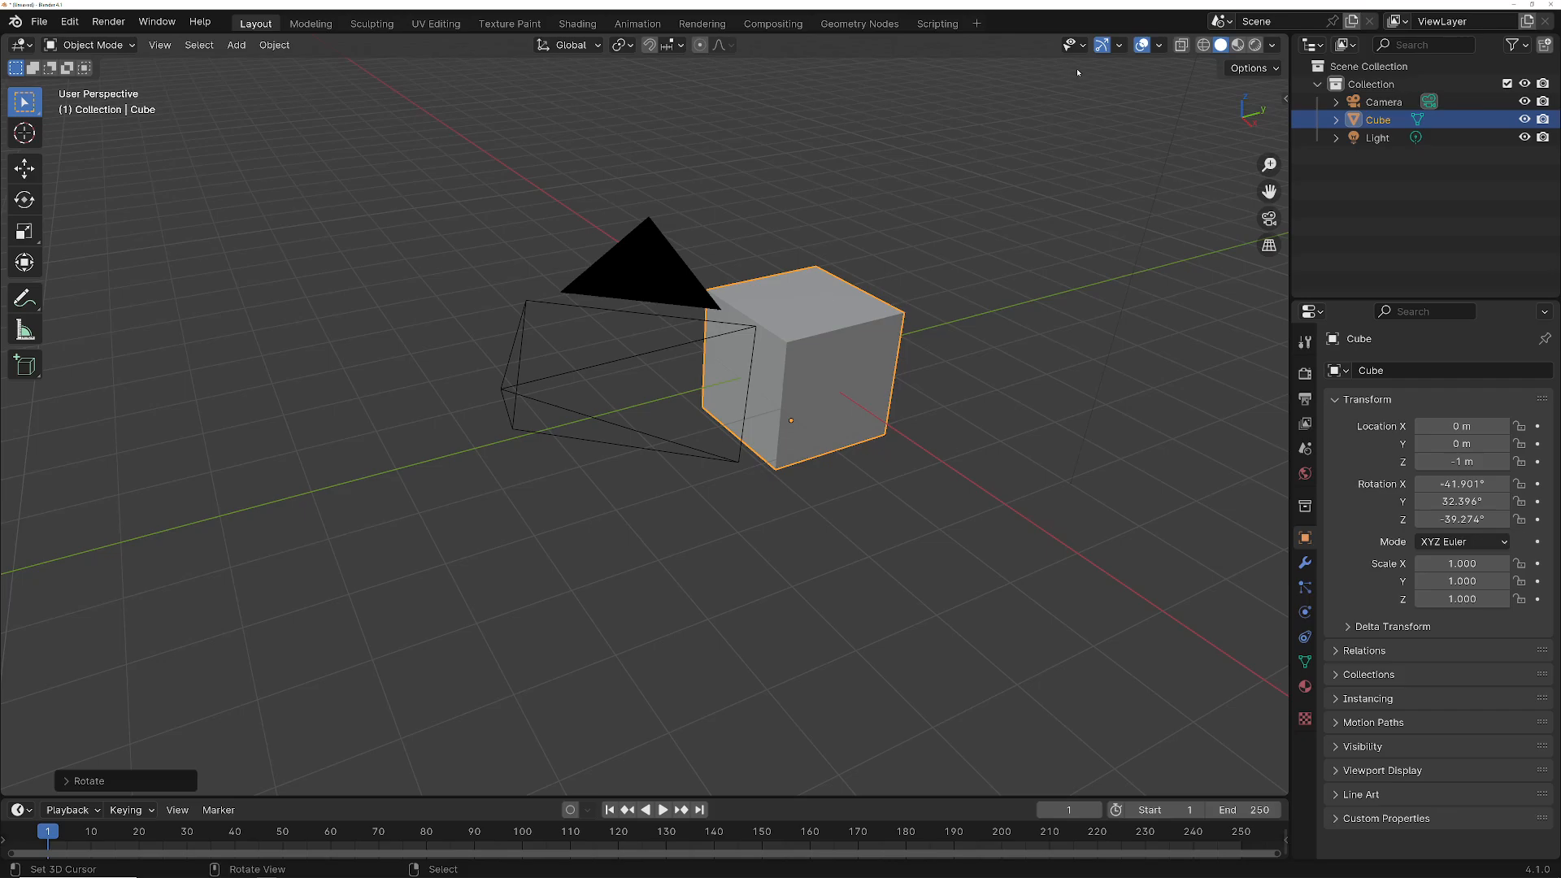
Step: Show the move gizmo for objects and set the transform orientation to Local
click(1121, 47)
click(1053, 216)
click(569, 45)
click(542, 119)
click(1268, 69)
Step: Duplicate the cube, place the copy at about X 2.1 m, Y 5.1 m, Z -0.07 m, and select both cubes
middle_drag(857, 322, 821, 329)
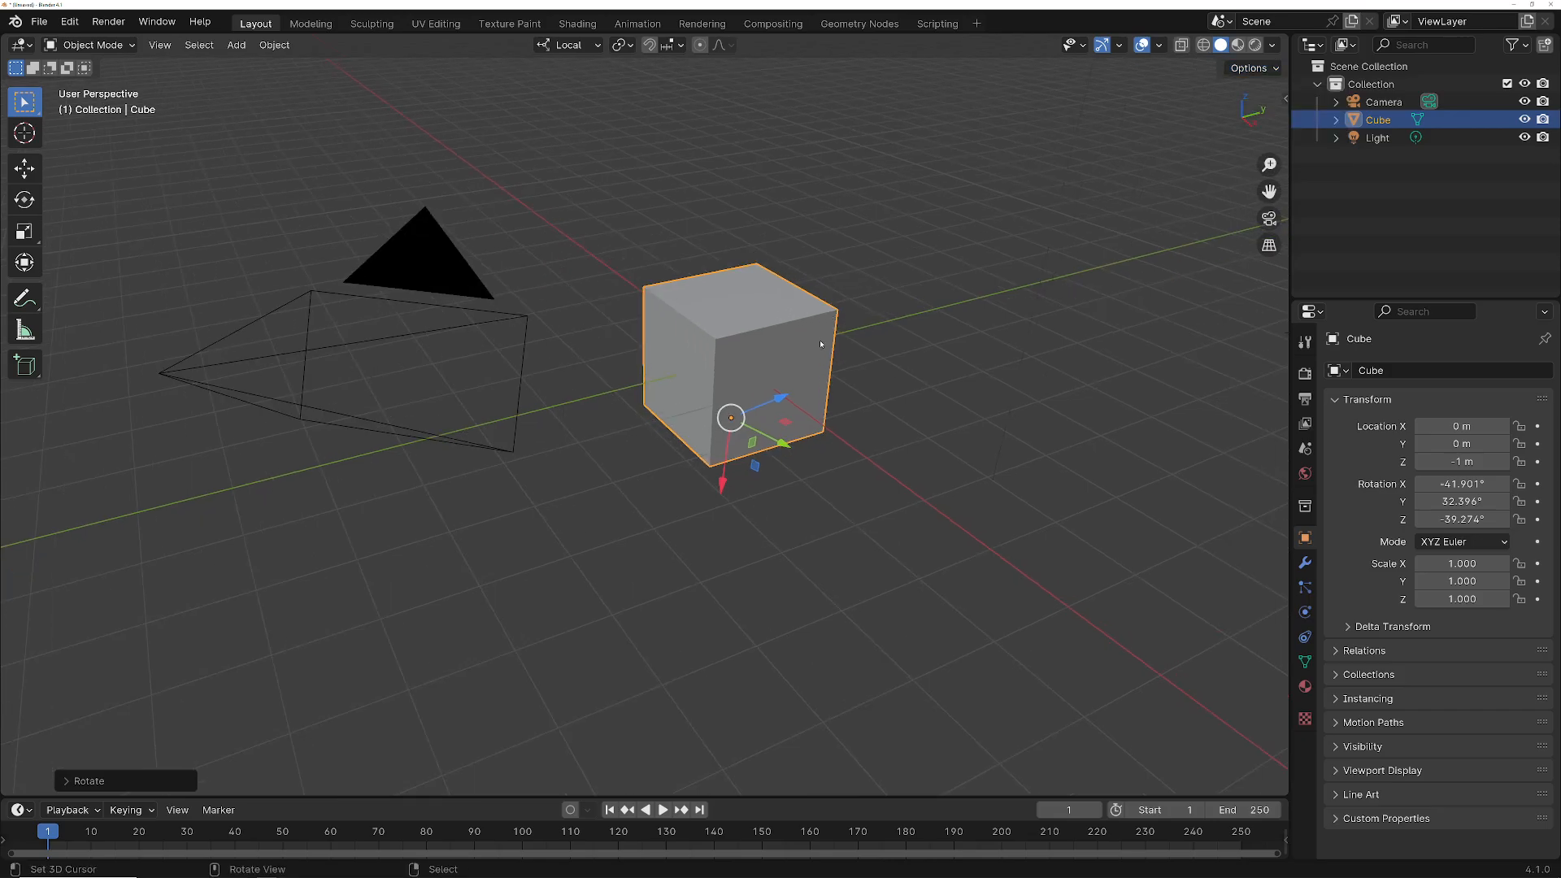
key(shift+d)
click(952, 349)
shift+middle_drag(953, 350, 848, 365)
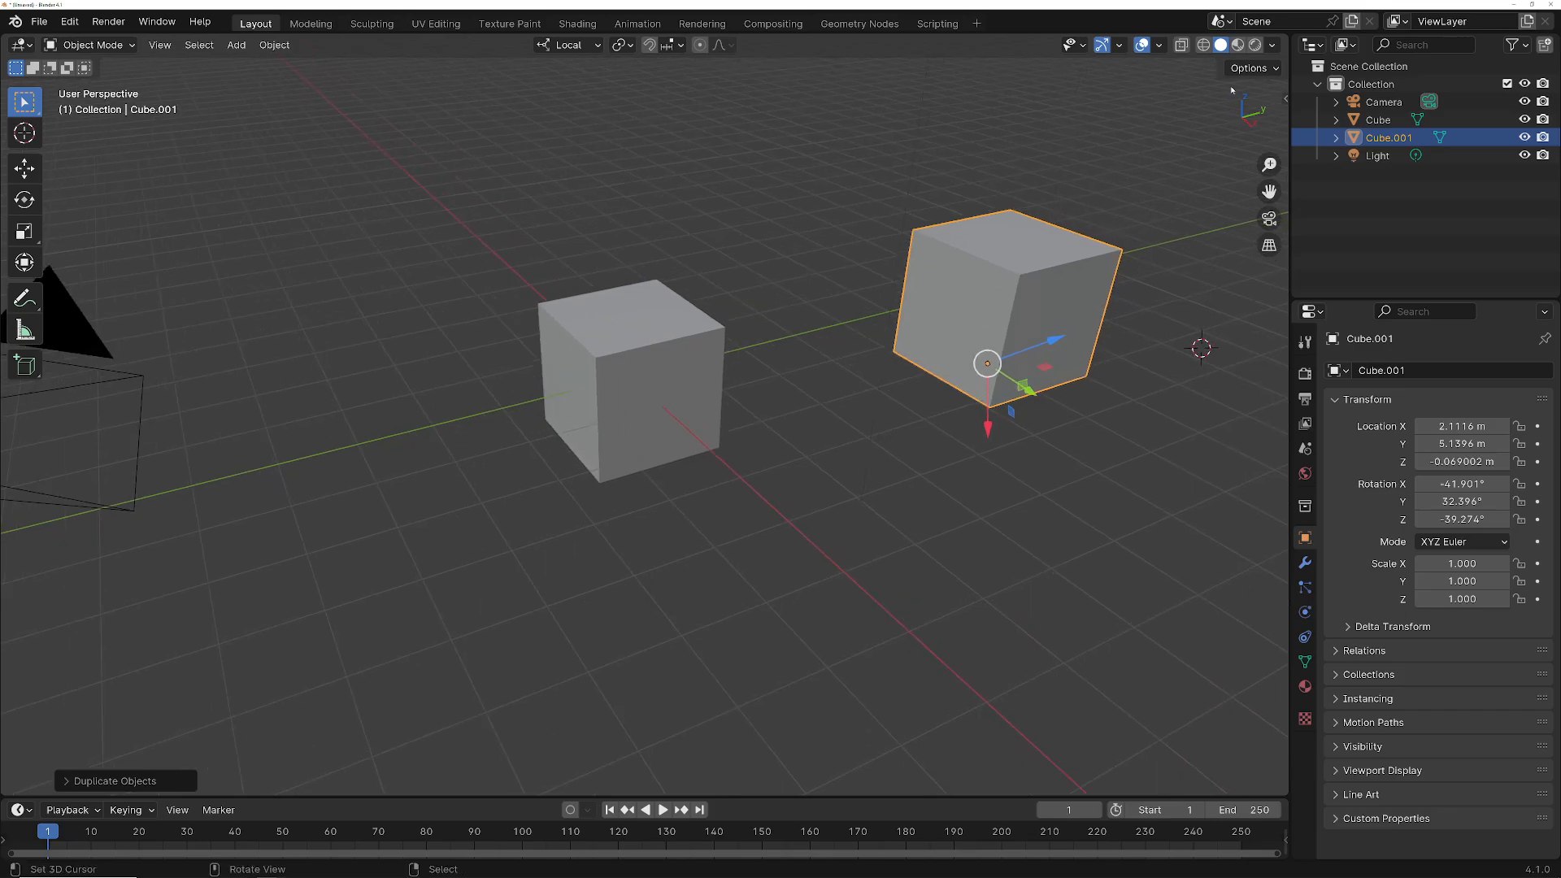
click(1249, 69)
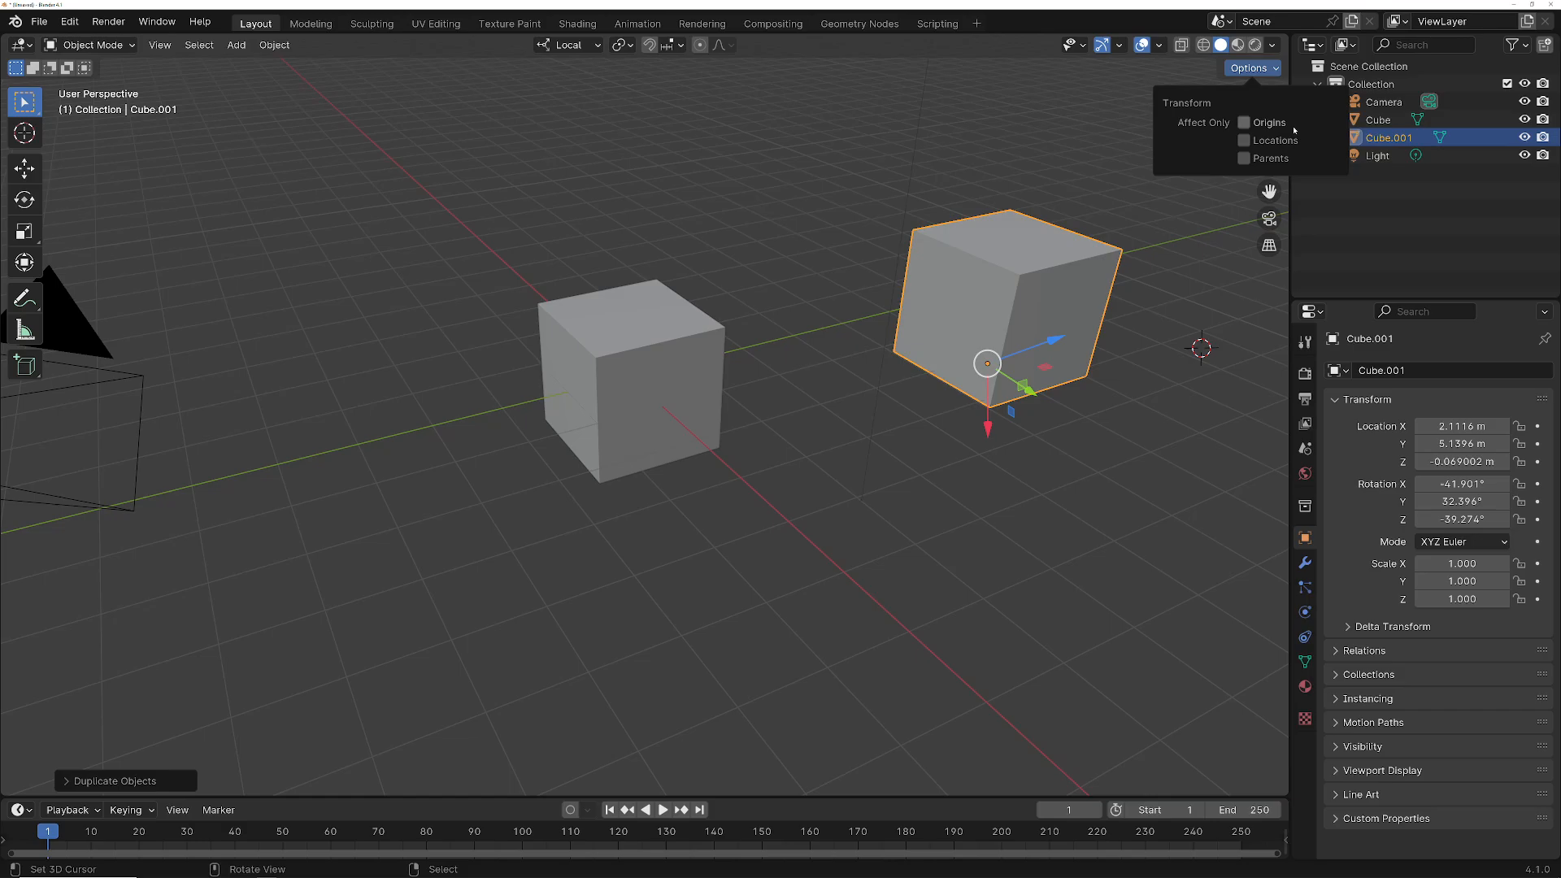
shift+click(645, 348)
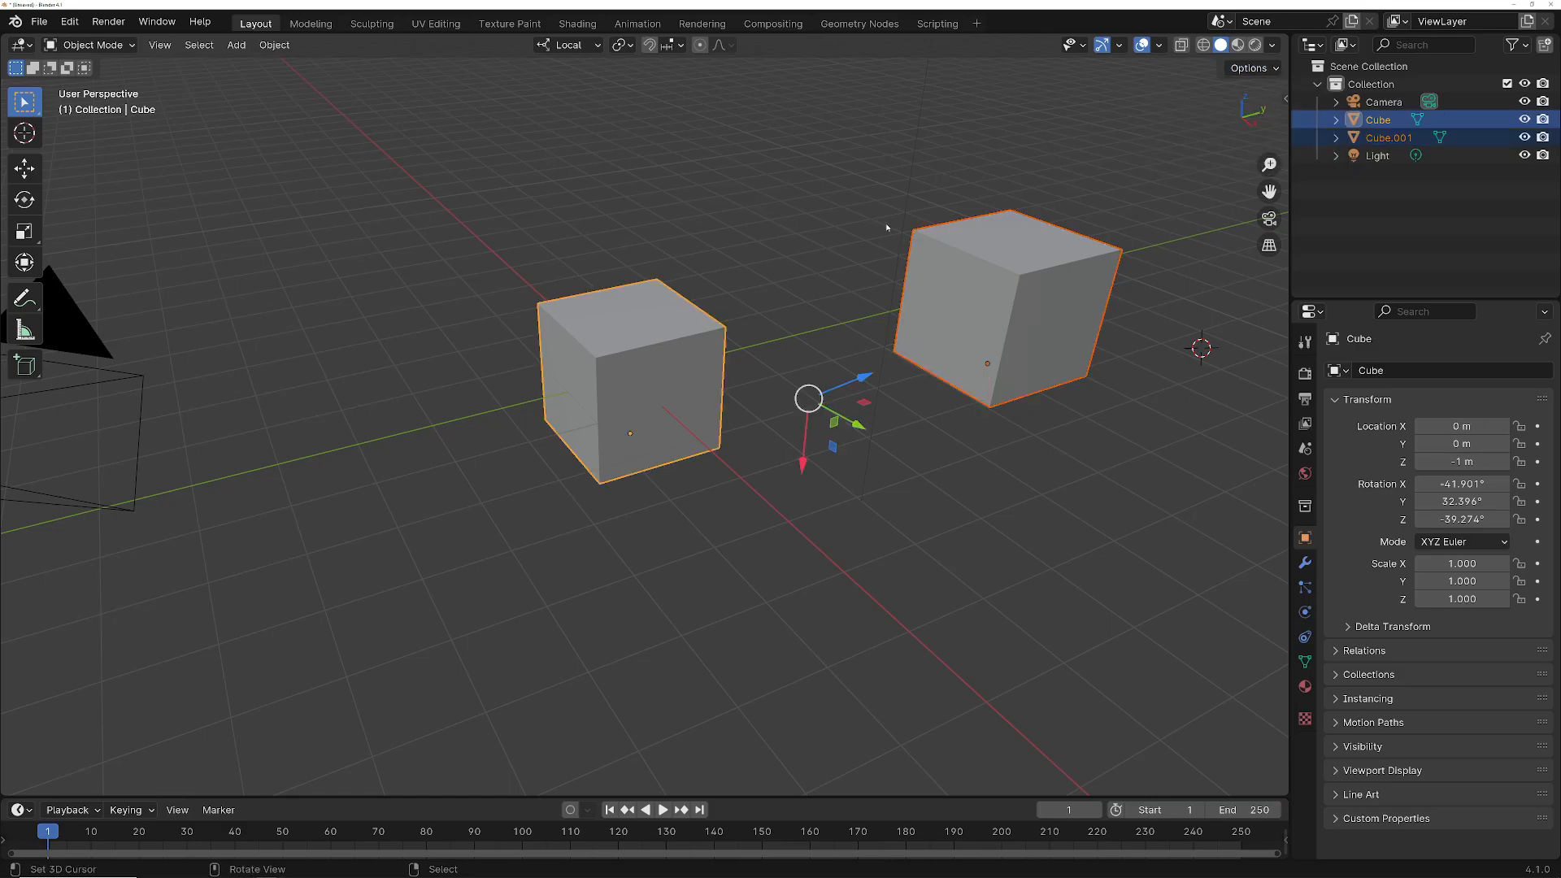
key(r)
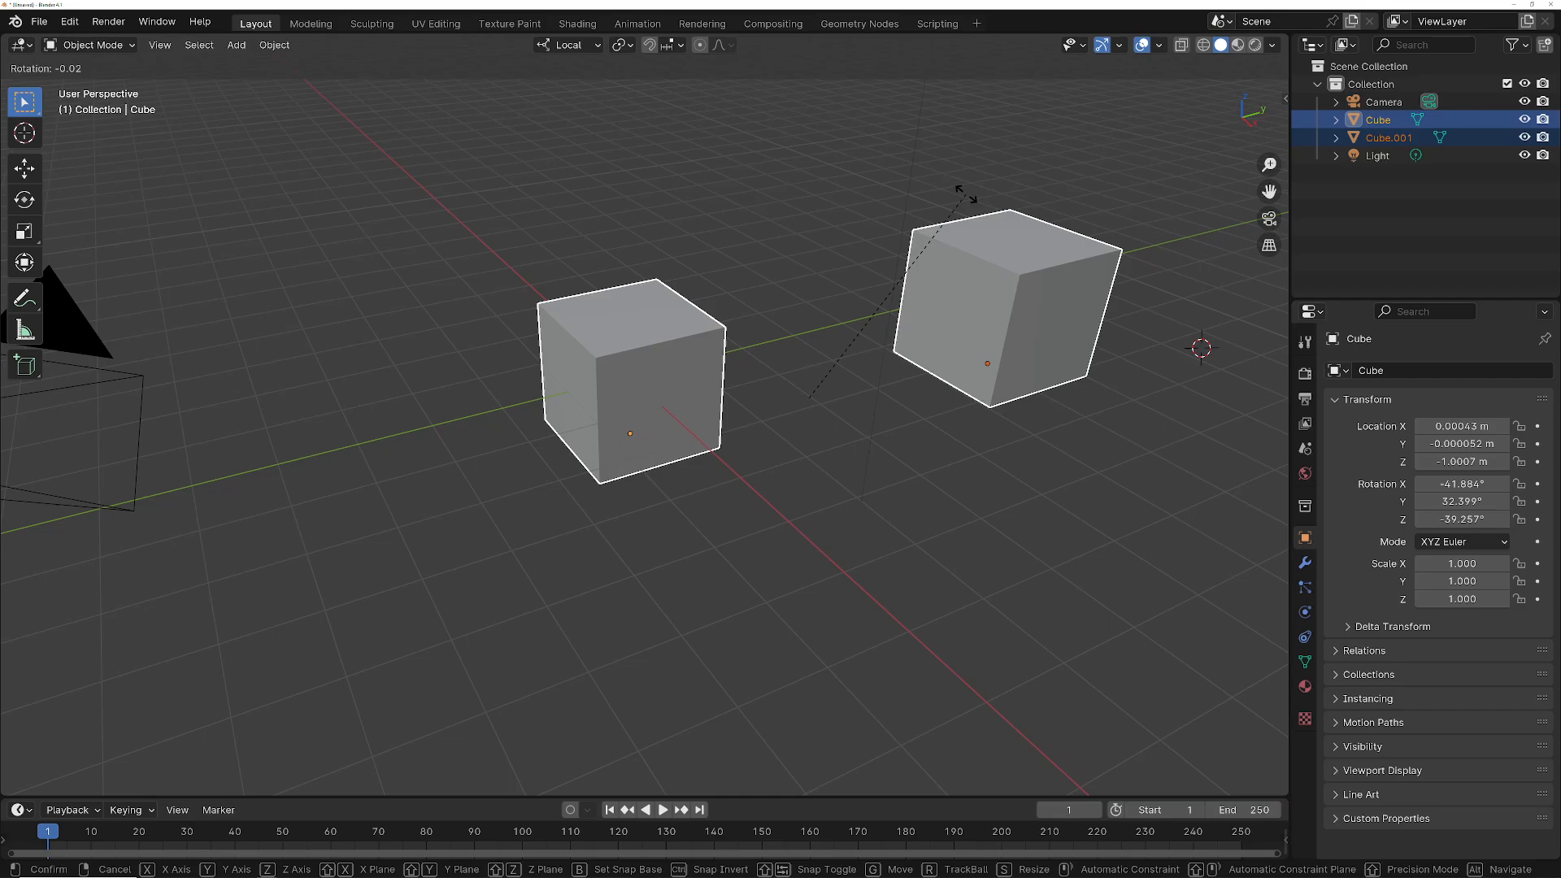
key(Escape)
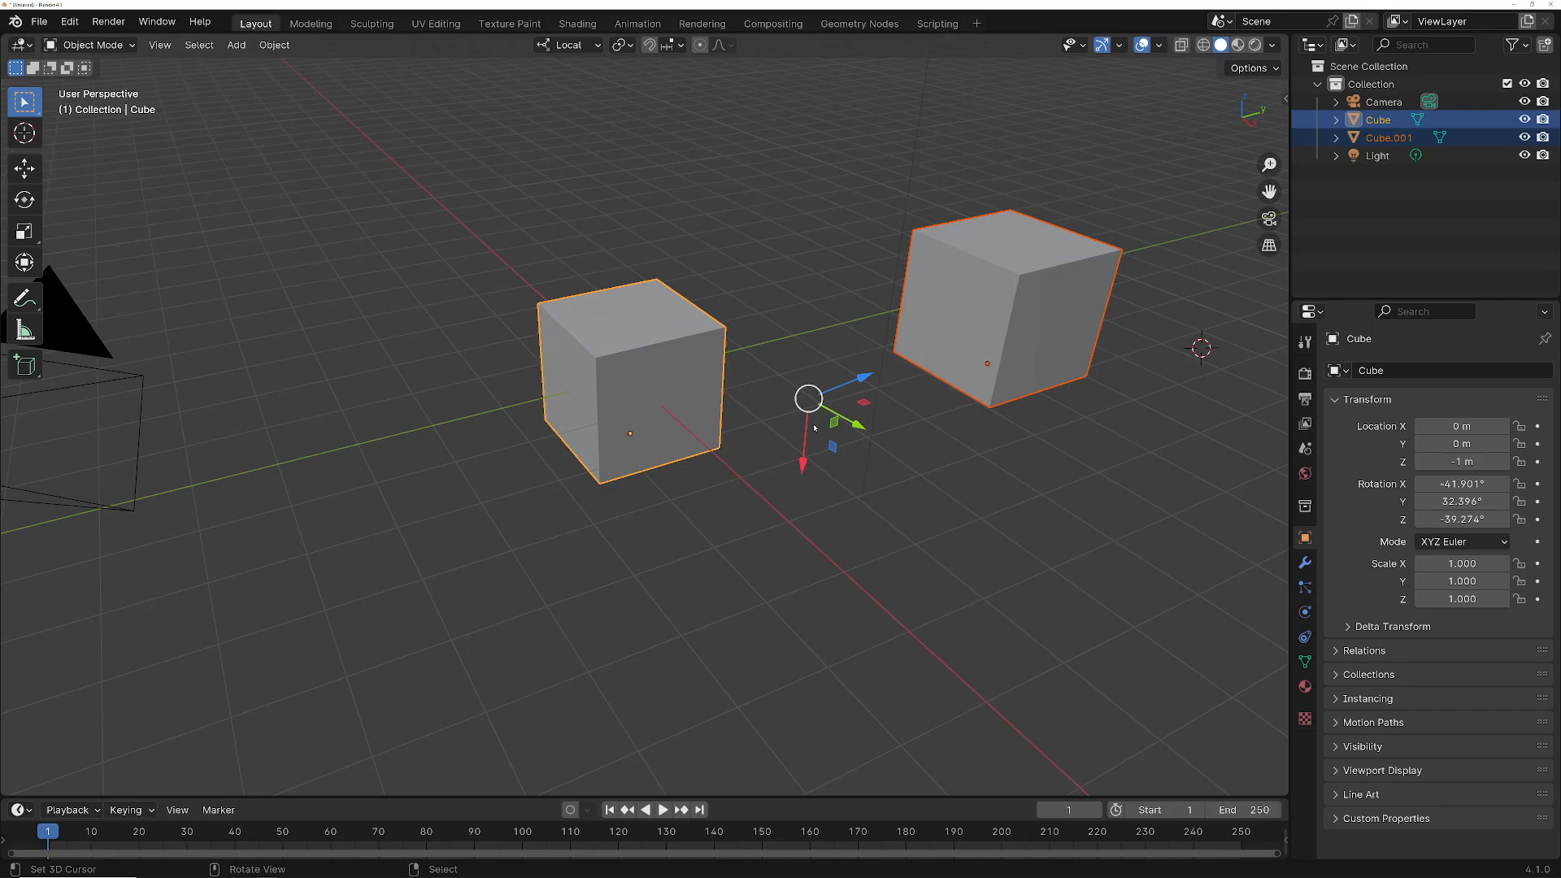
key(r)
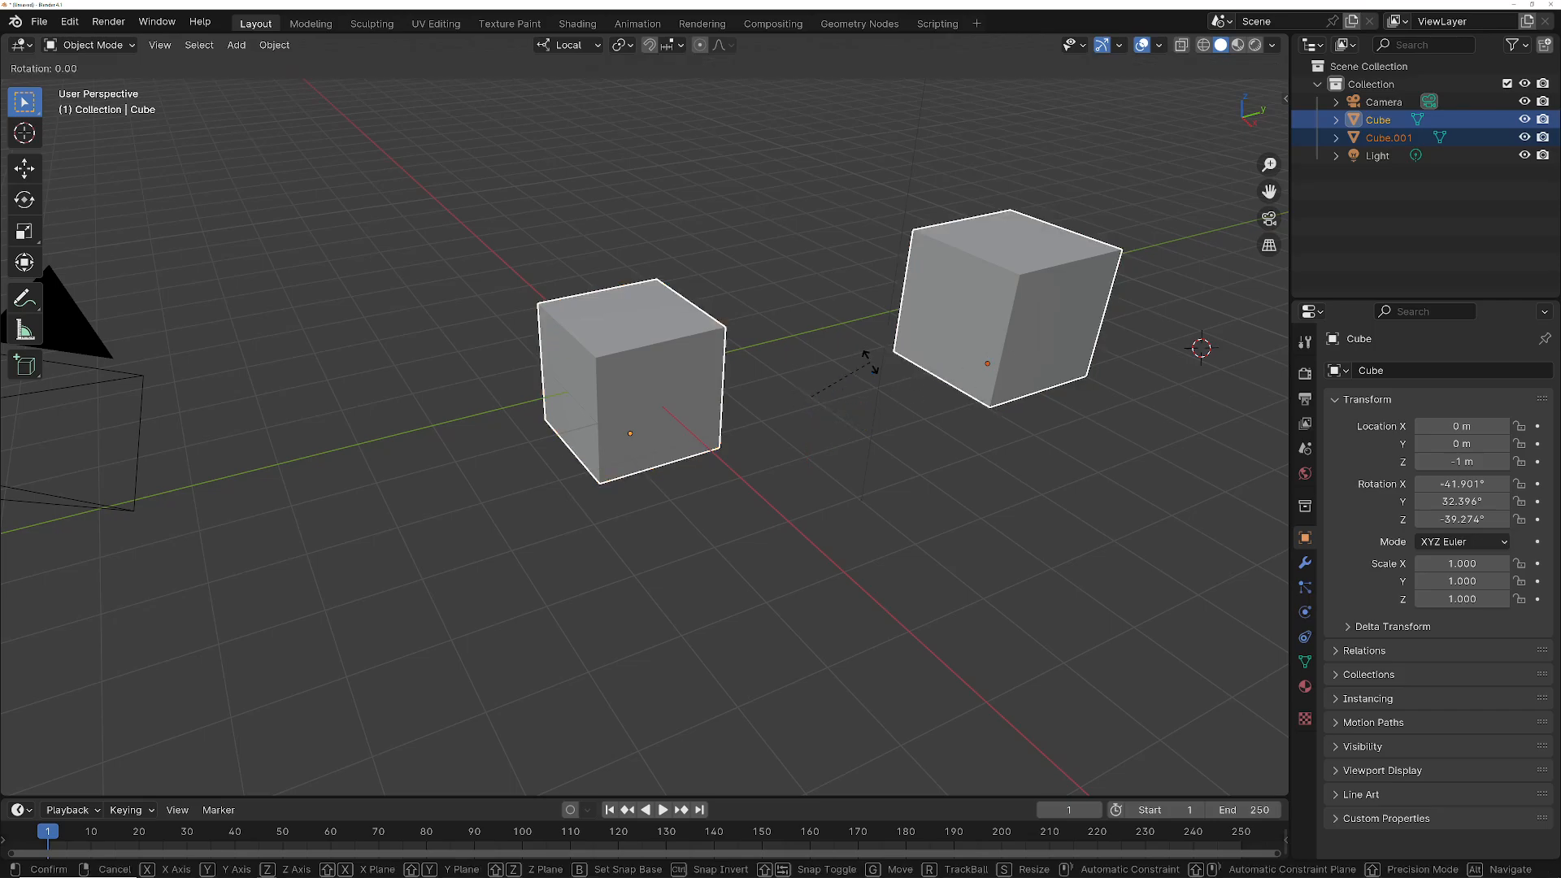
key(Escape)
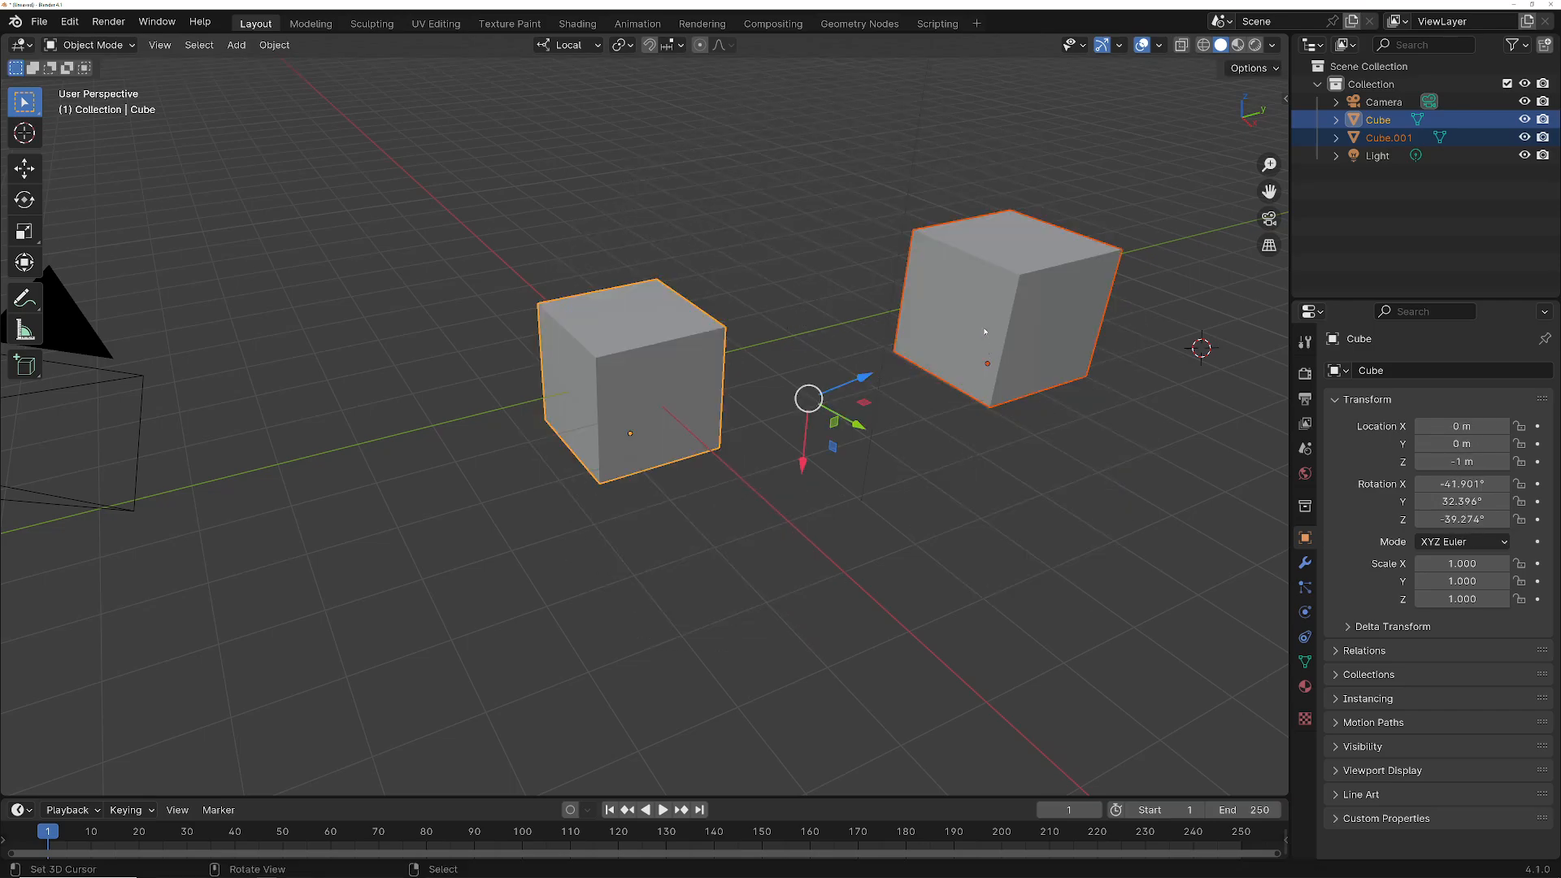
Step: Restrict transforms to locations only and rotate both cubes freehand, bringing the original to about X 0.47 m, Y 0.06 m, Z -1.66 m
click(1244, 68)
click(1245, 141)
key(r)
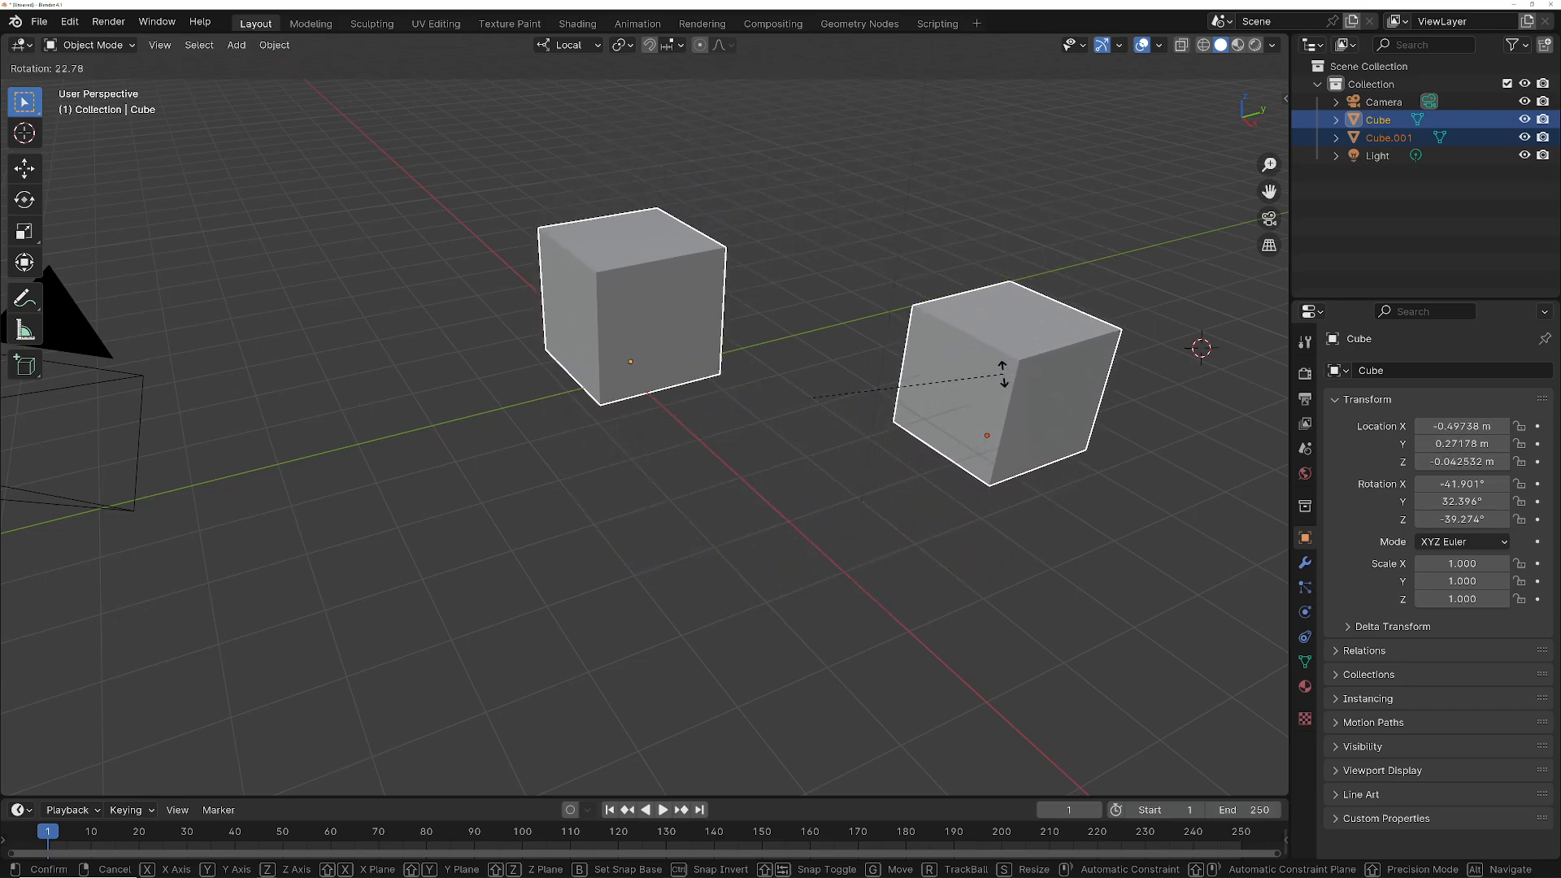
key(Escape)
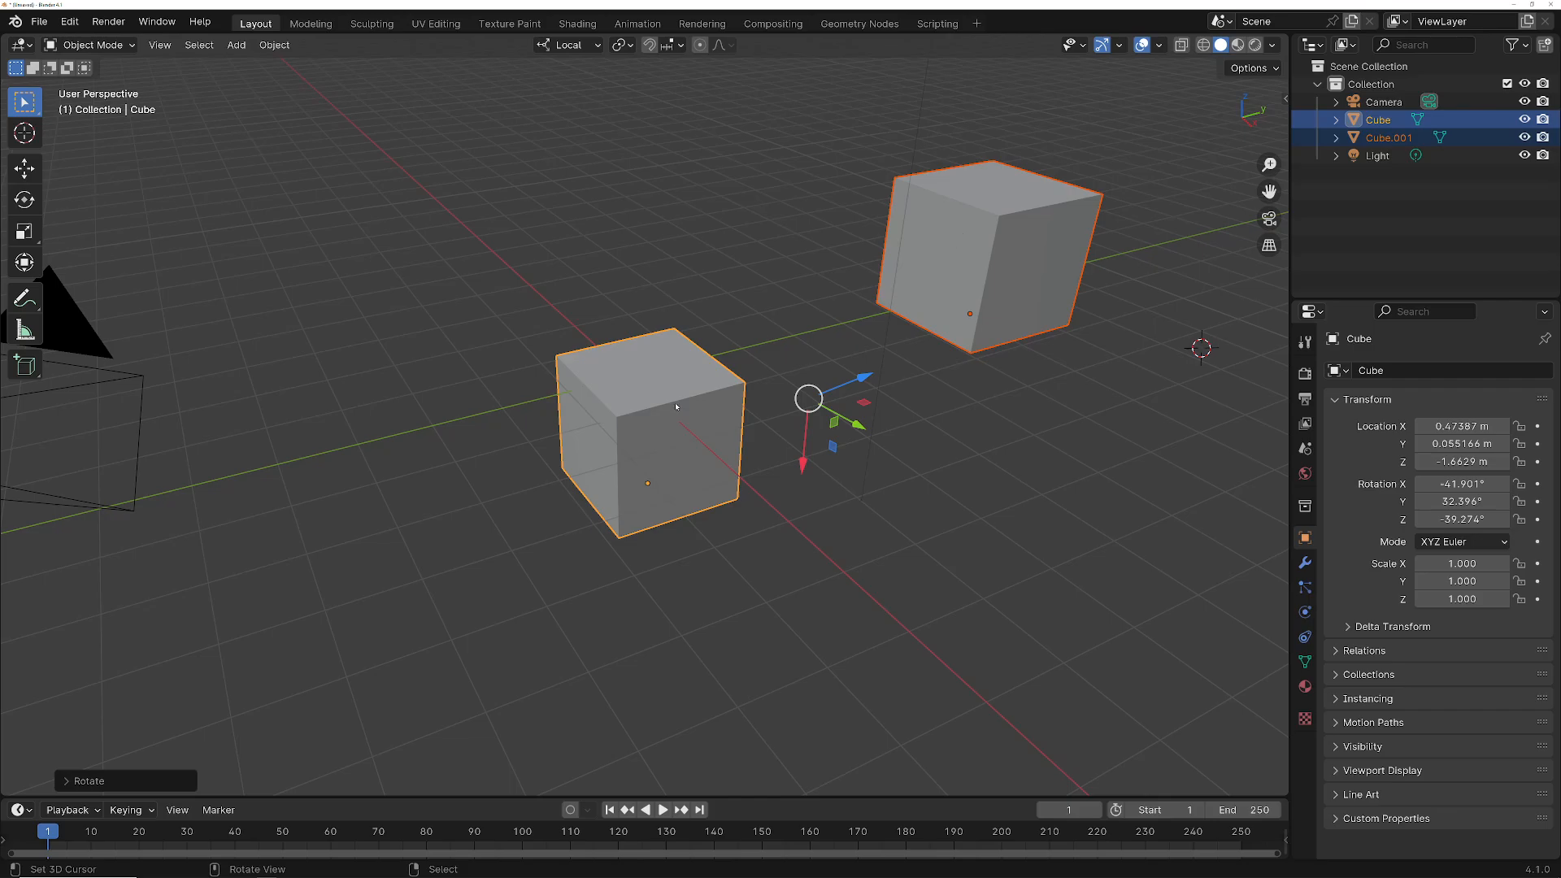
Step: Reselect both cubes with the copy active and rotate their locations, bringing the copy to about X 2.6 m, Y 4.8 m, Z -1.1 m
click(650, 488)
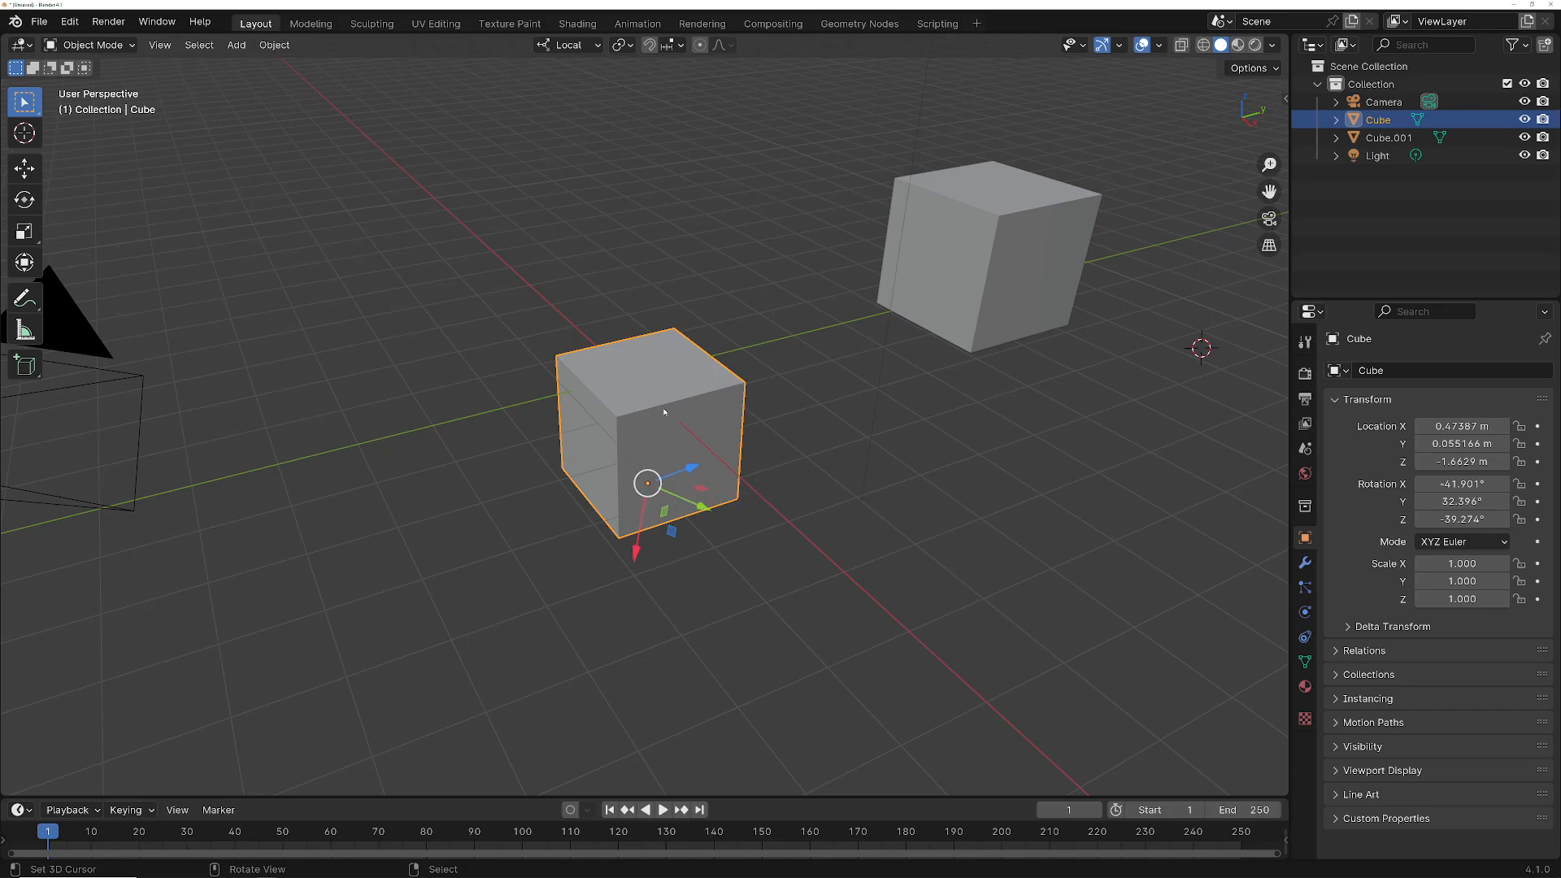
shift+click(1051, 301)
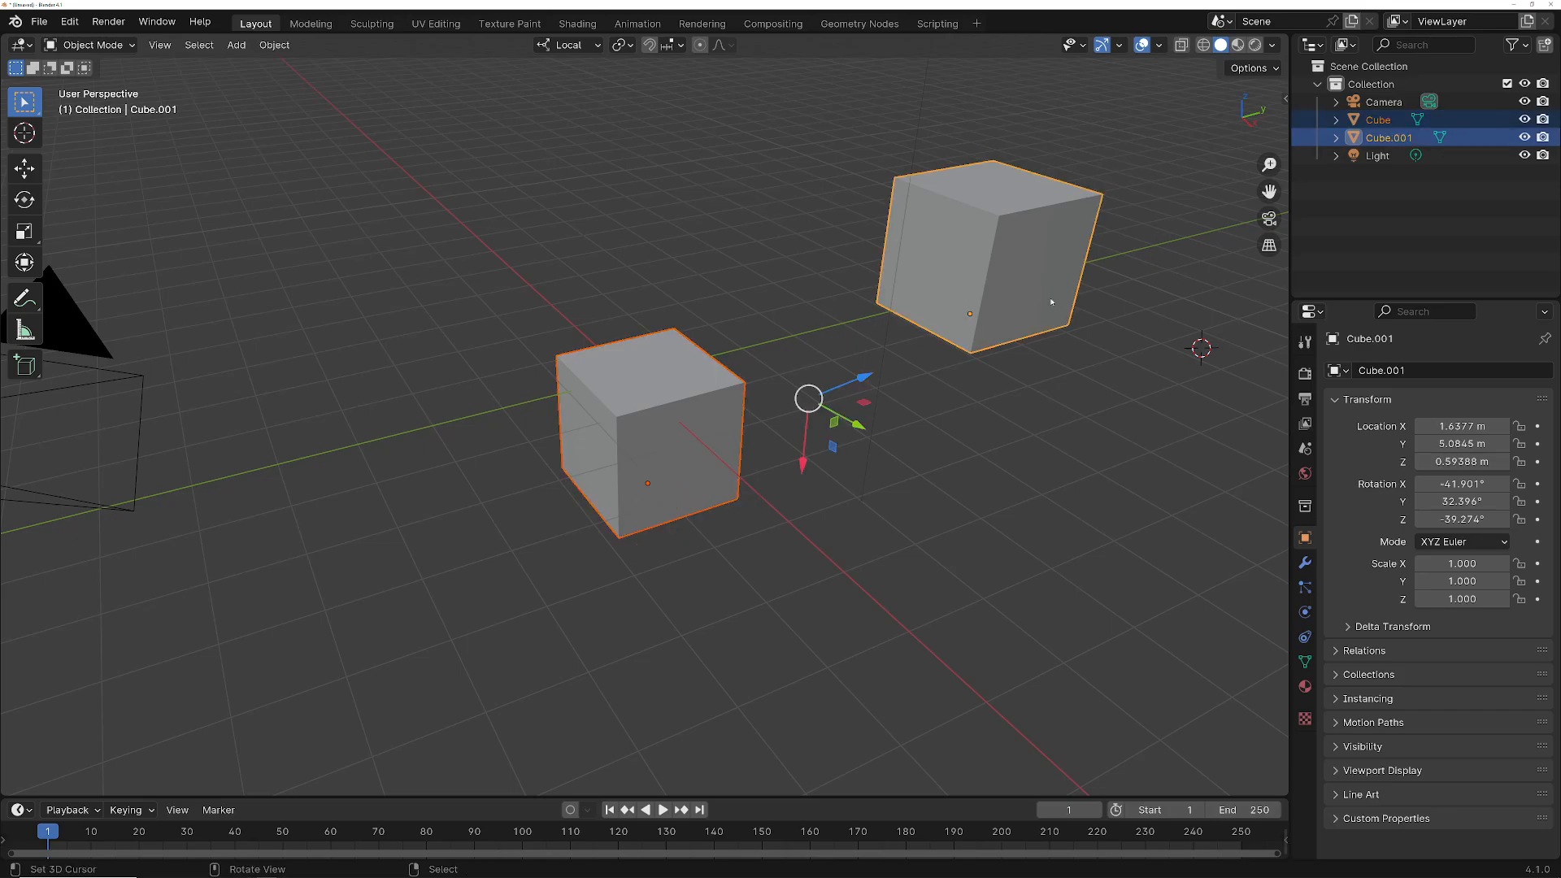
key(r)
click(991, 379)
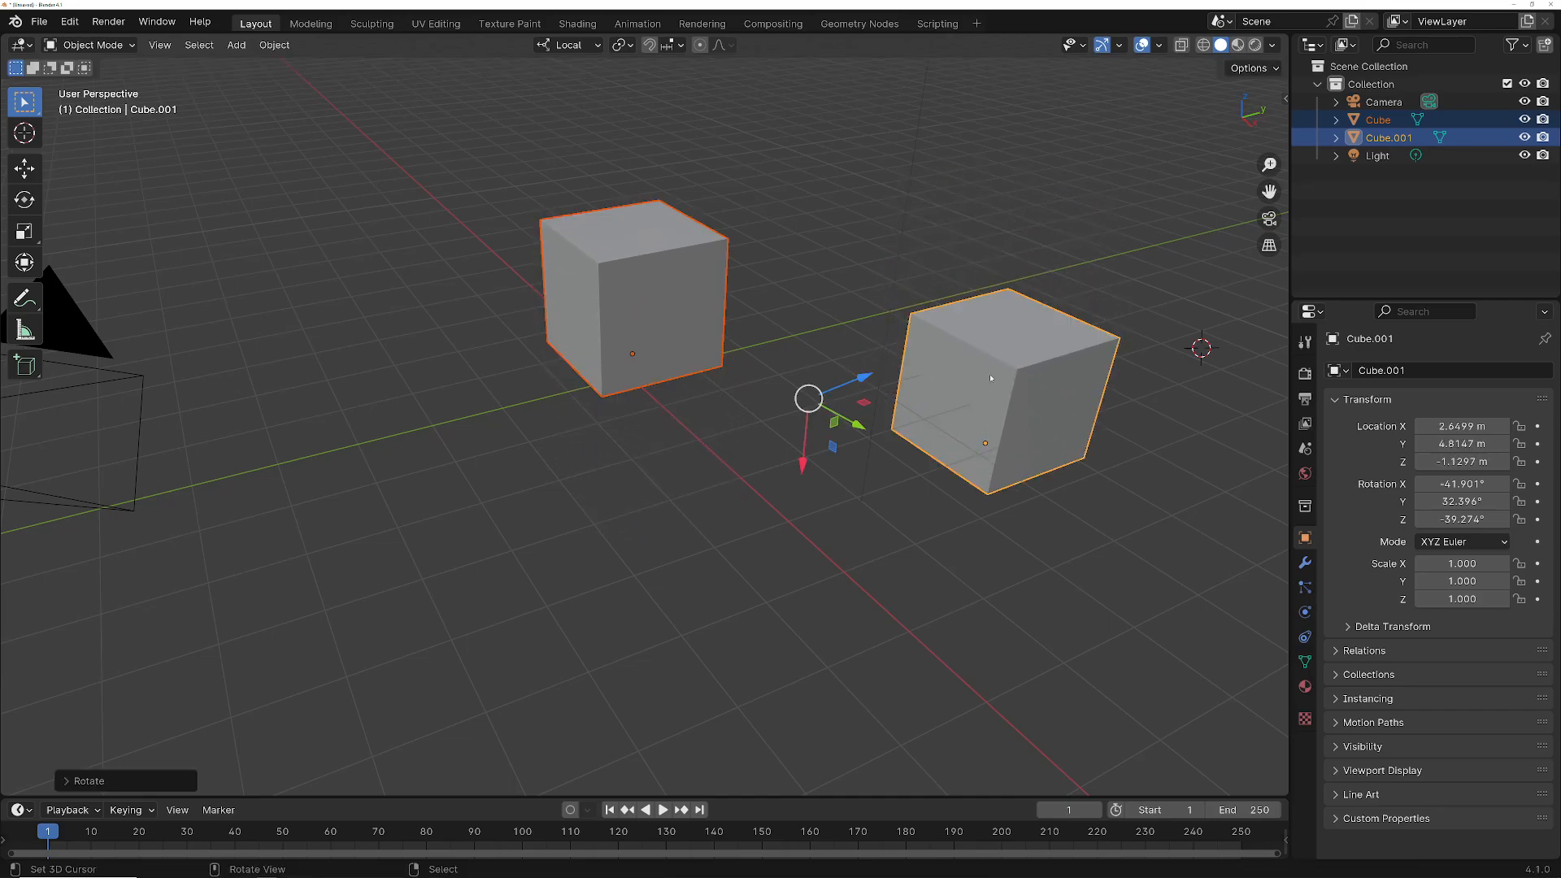
Step: Move the original cube down about 3.1 m along the global Z axis
click(659, 329)
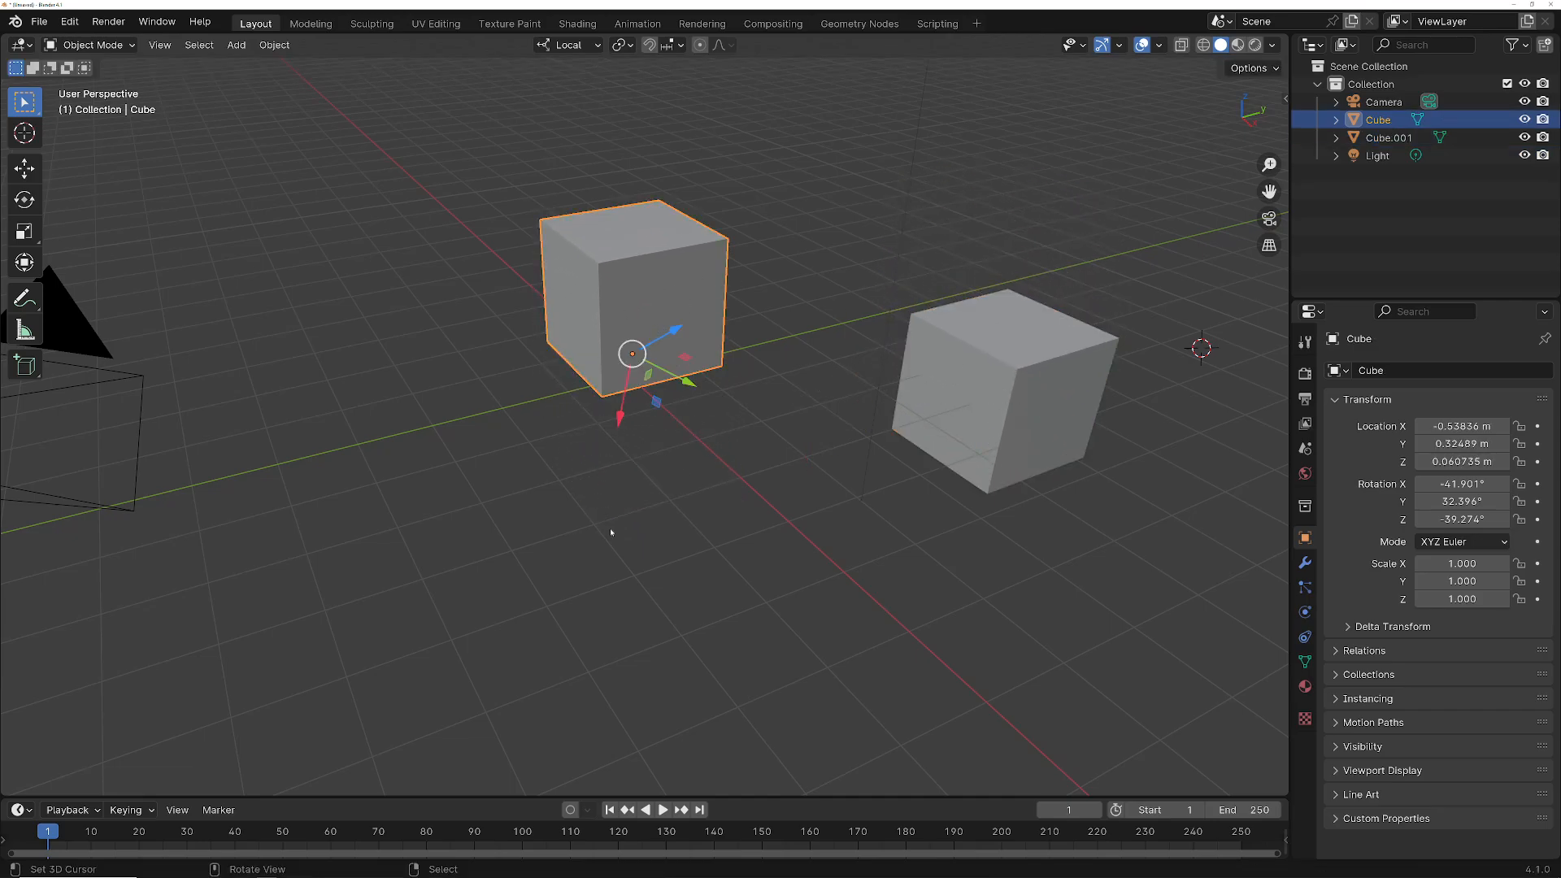
key(g)
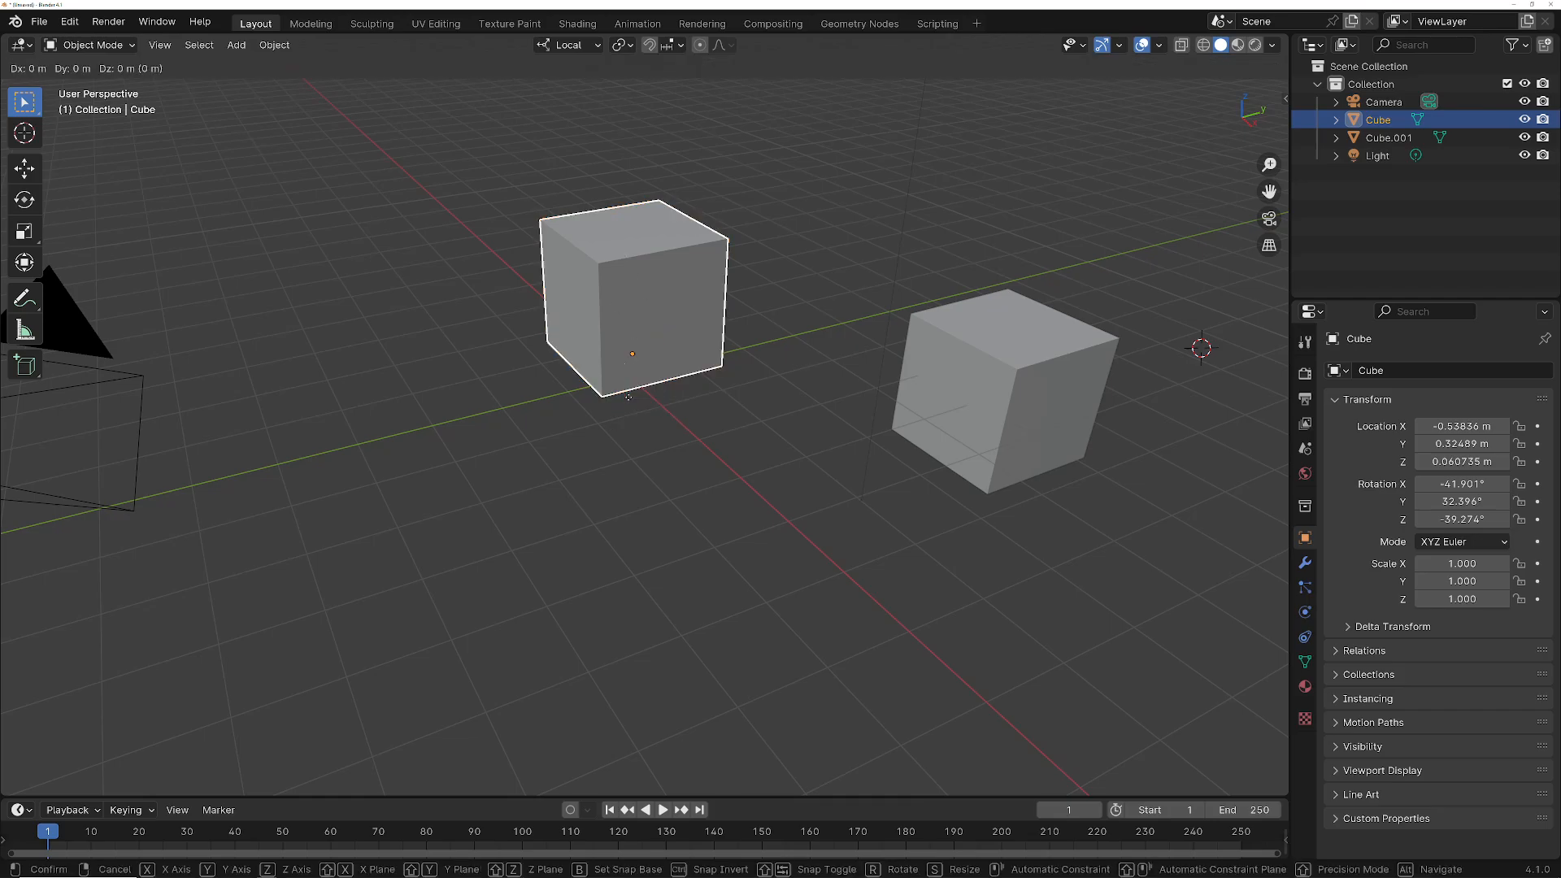
key(z)
right_click(651, 443)
key(g)
key(z)
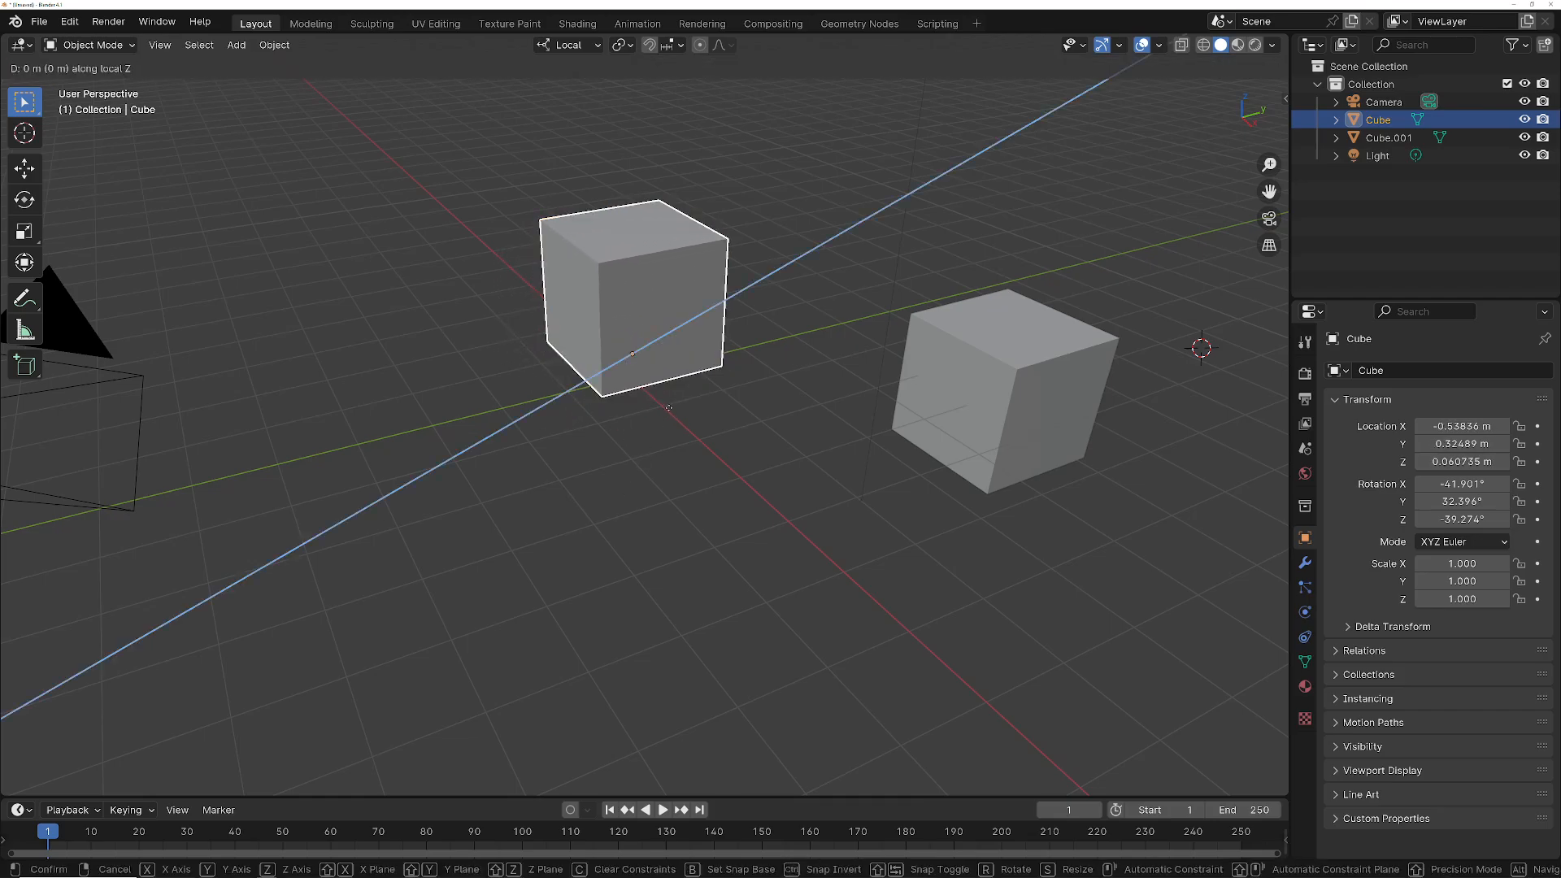
key(z)
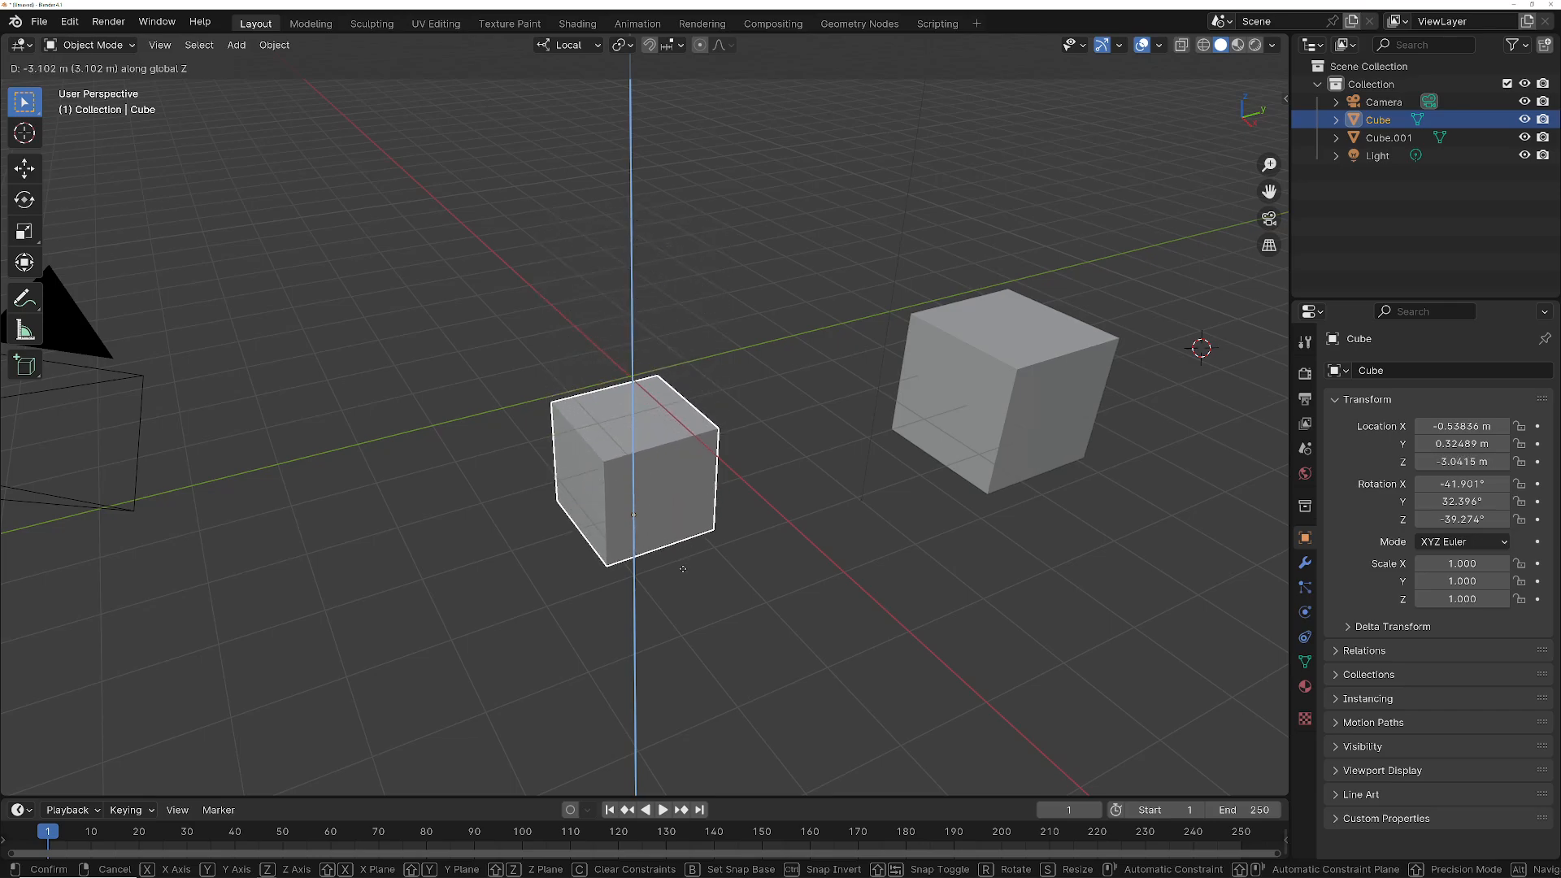
click(684, 572)
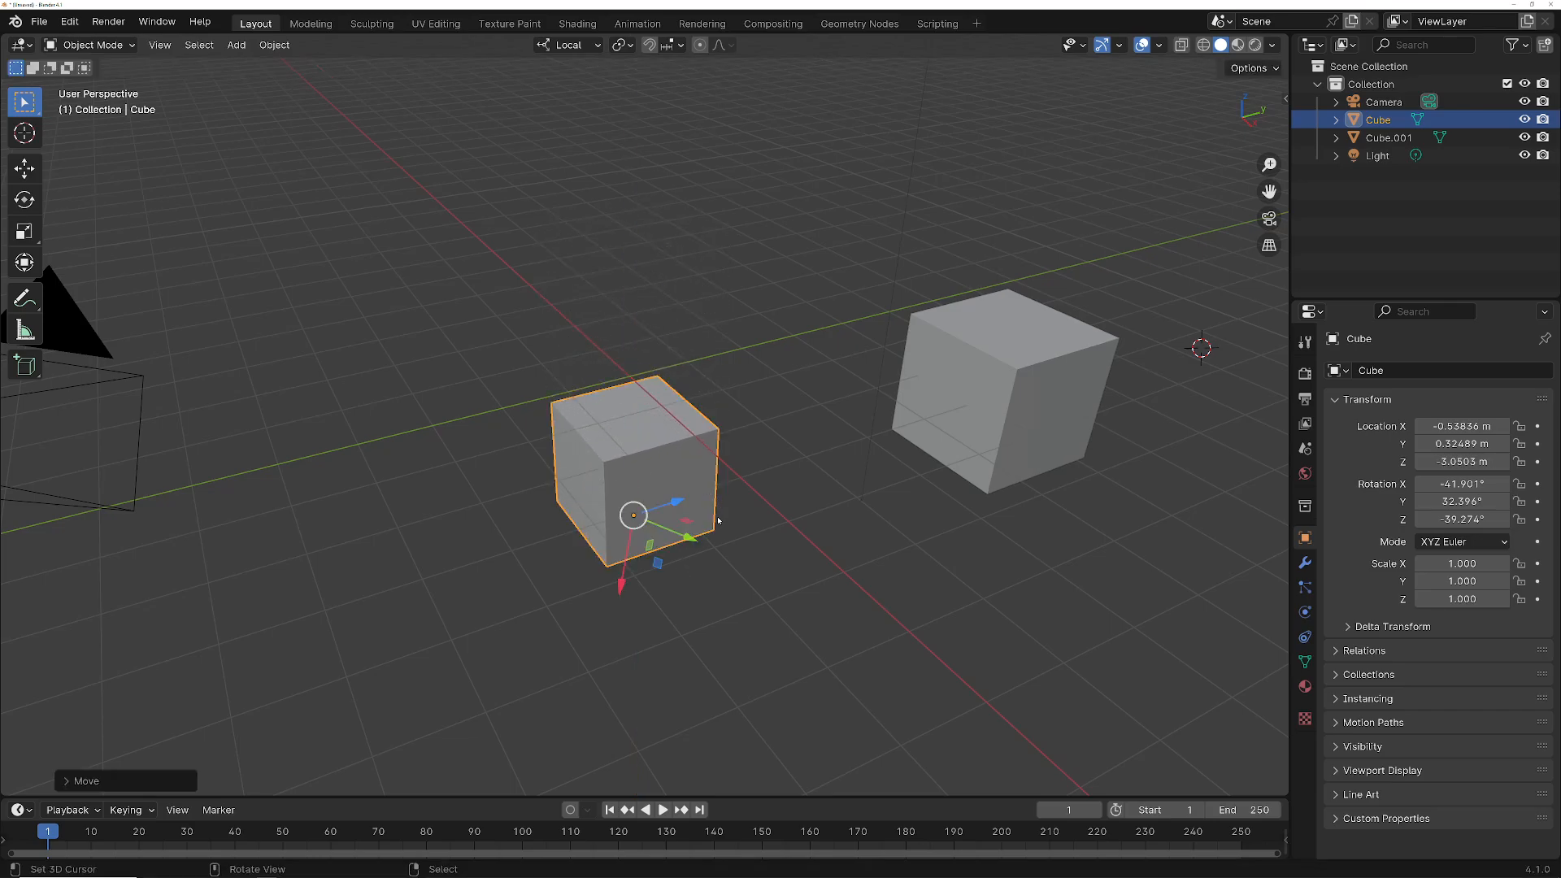
key(g)
key(shift+z)
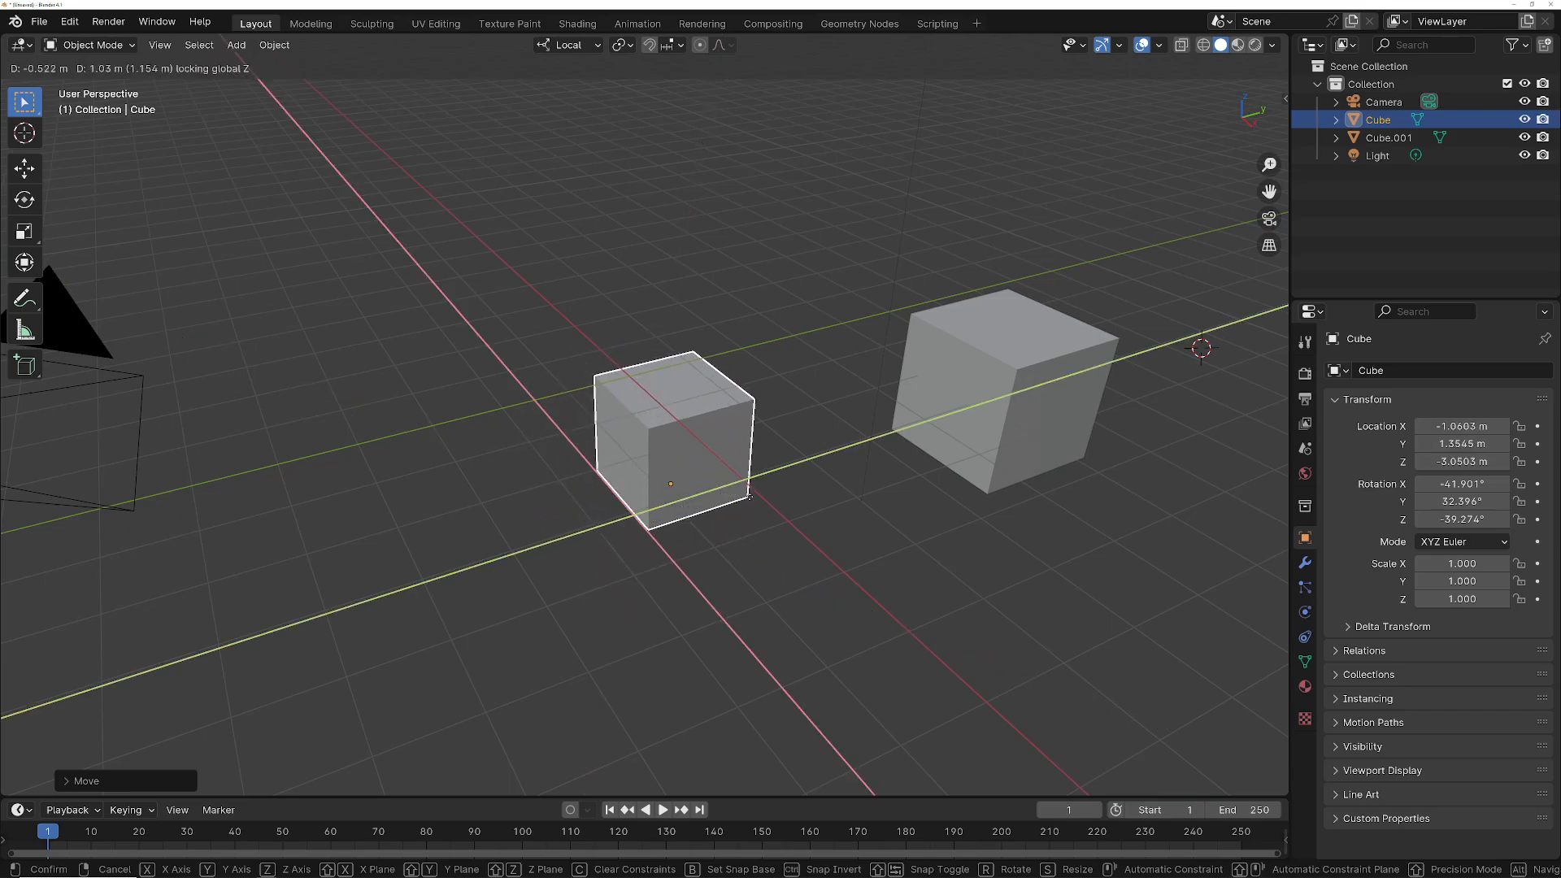
right_click(713, 530)
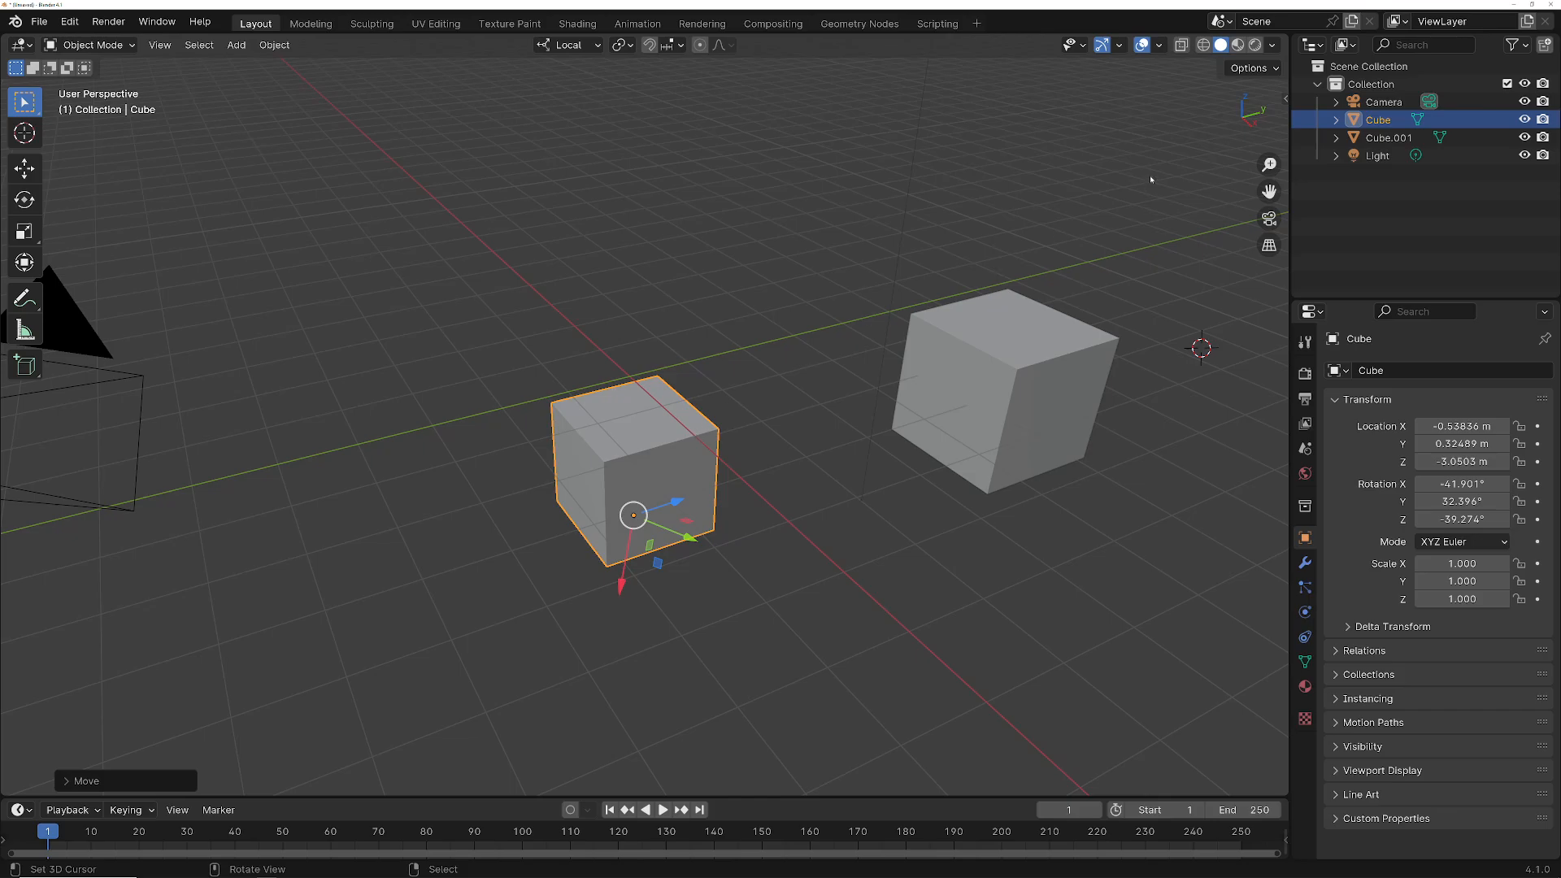
Step: Turn off locations-only transforms and restrict transforms to parents only
click(1254, 68)
click(1250, 69)
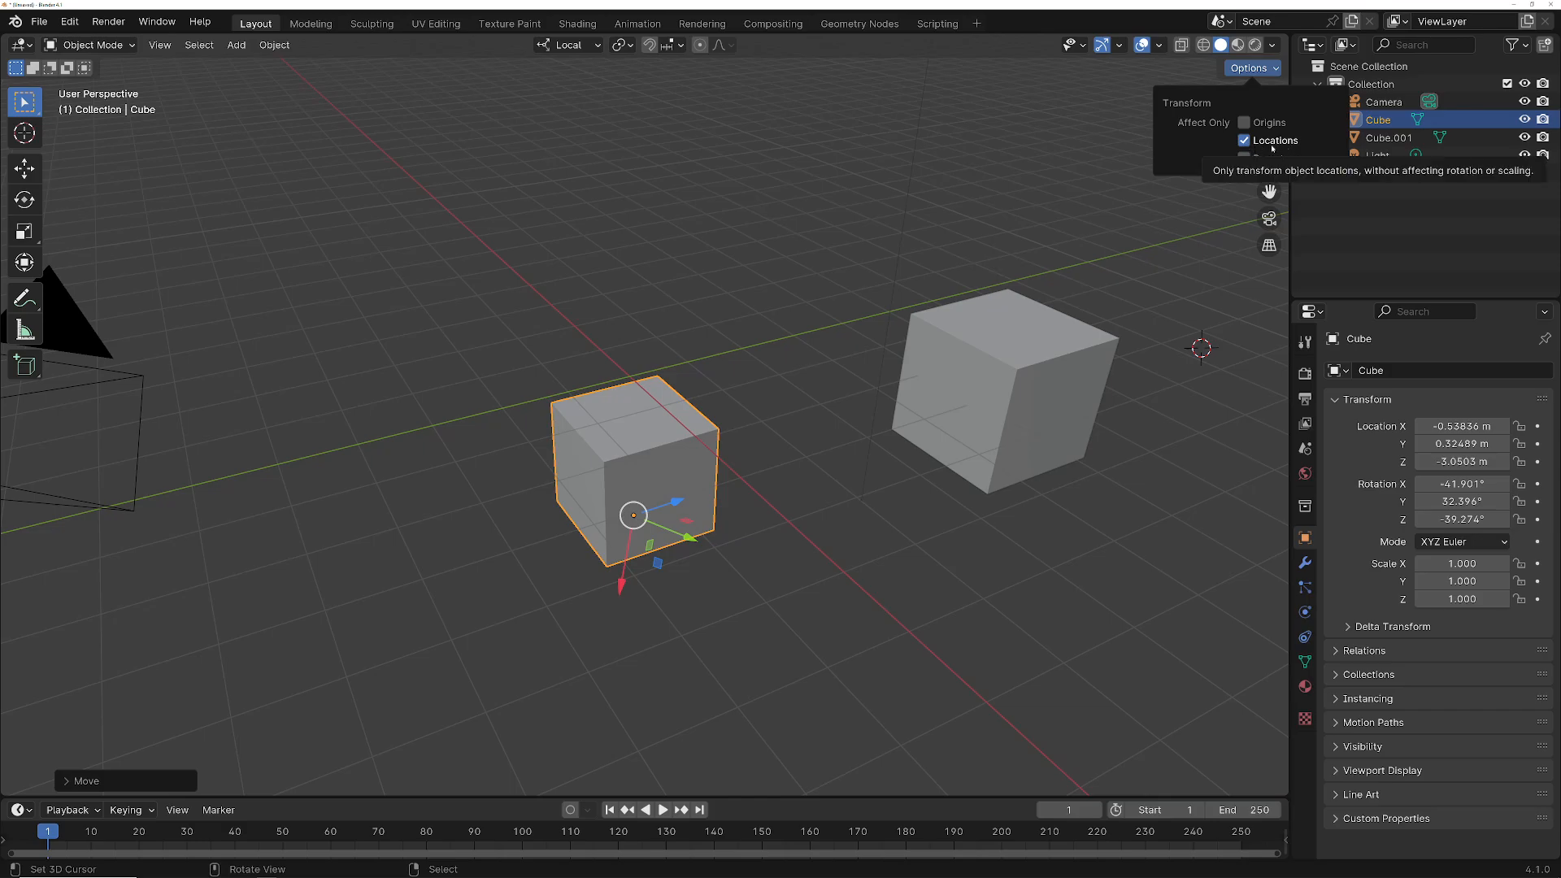
click(1246, 141)
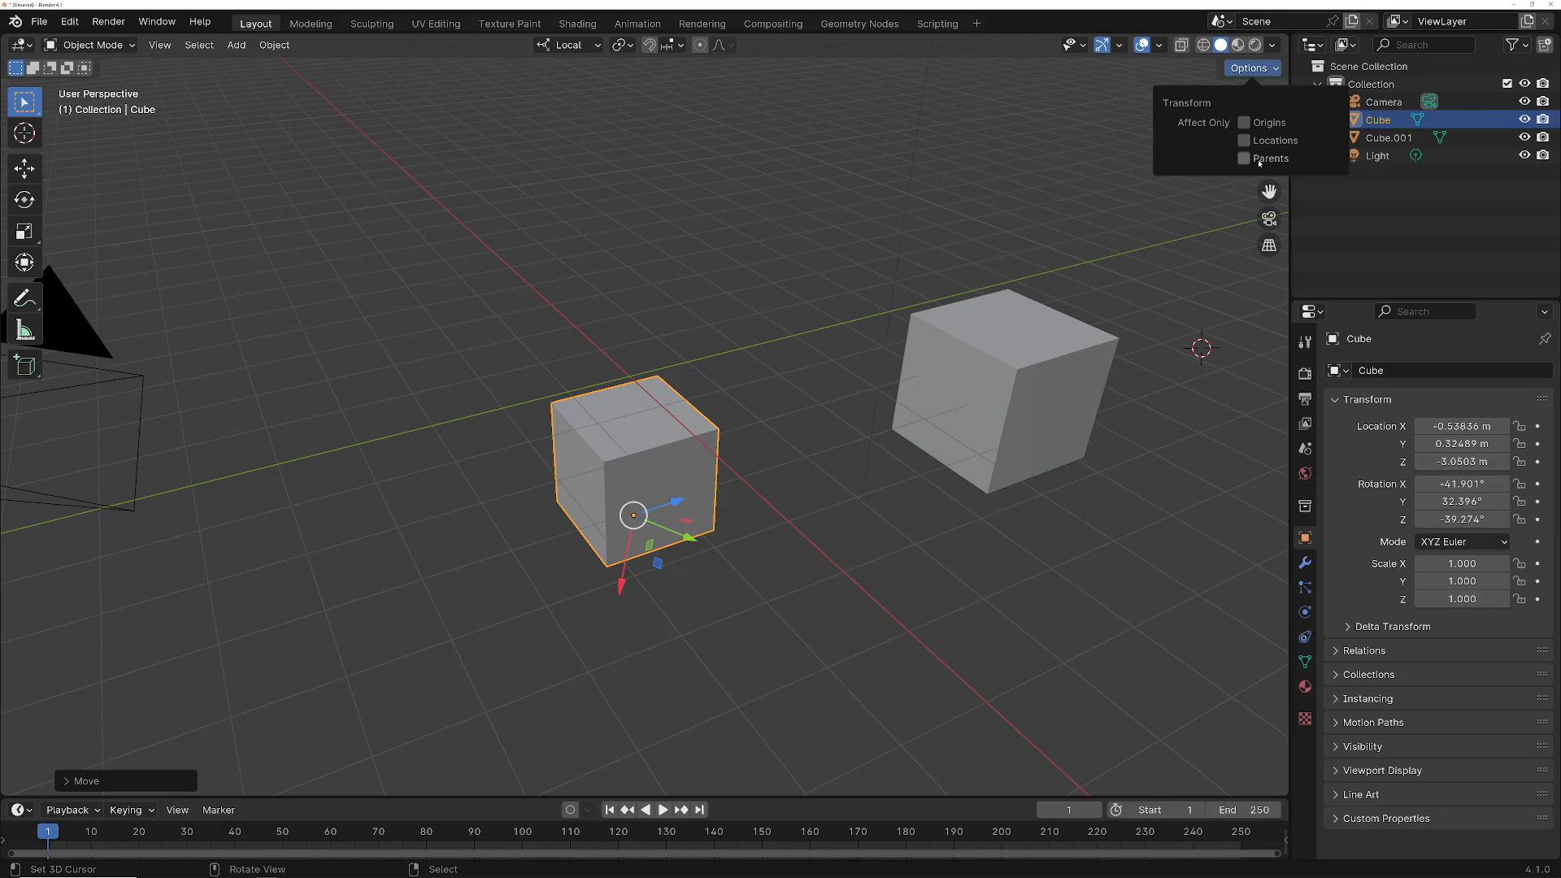
click(1245, 158)
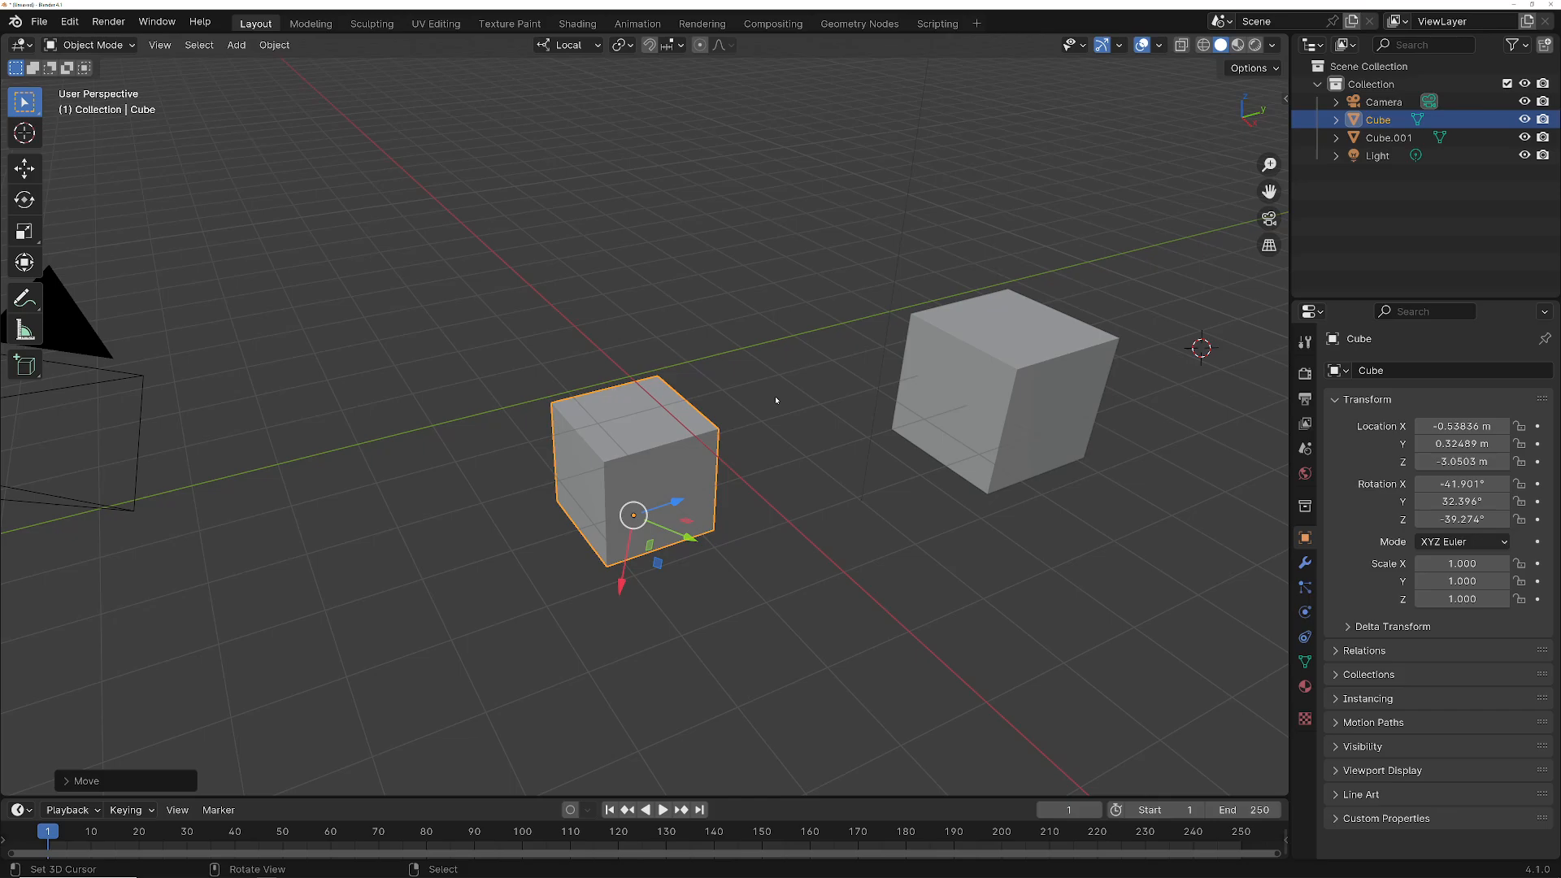
Step: Parent the original cube to its copy using the Object parent type
shift+click(1003, 349)
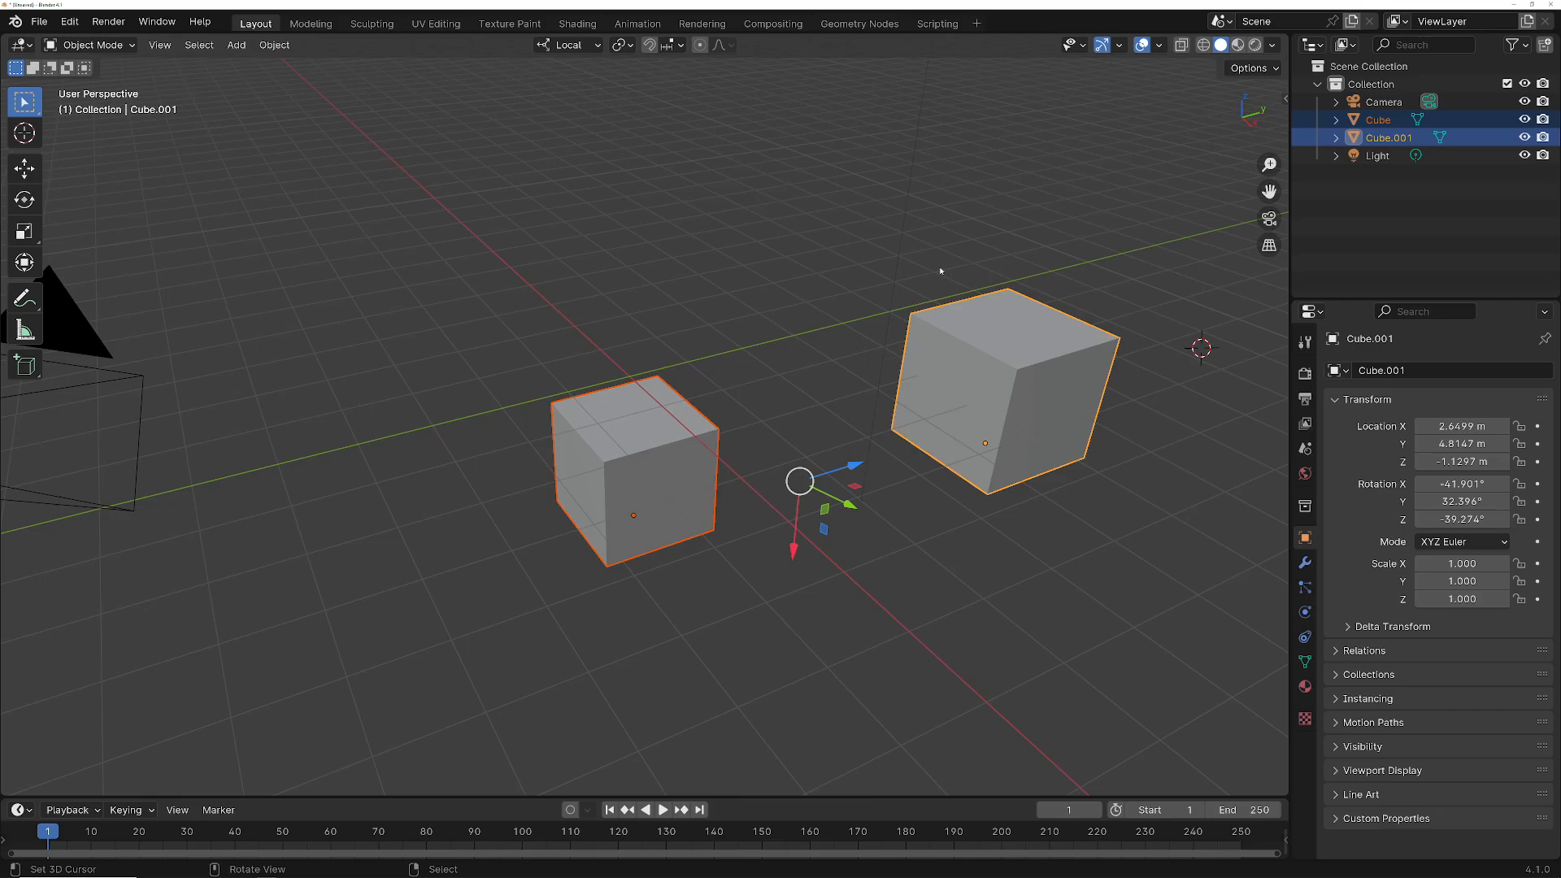
key(ctrl+p)
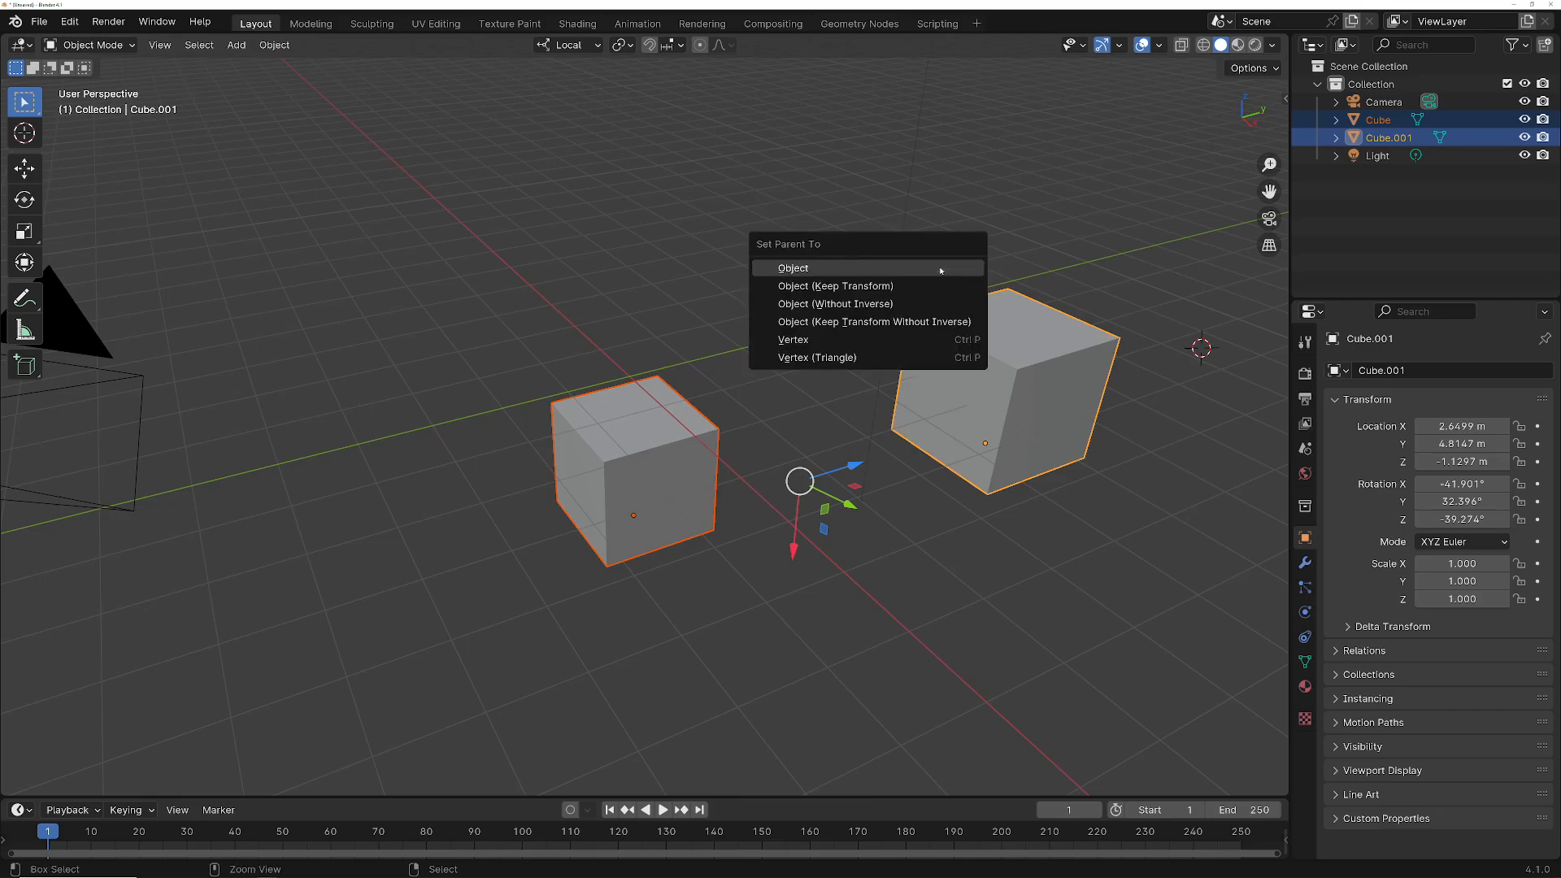
click(818, 273)
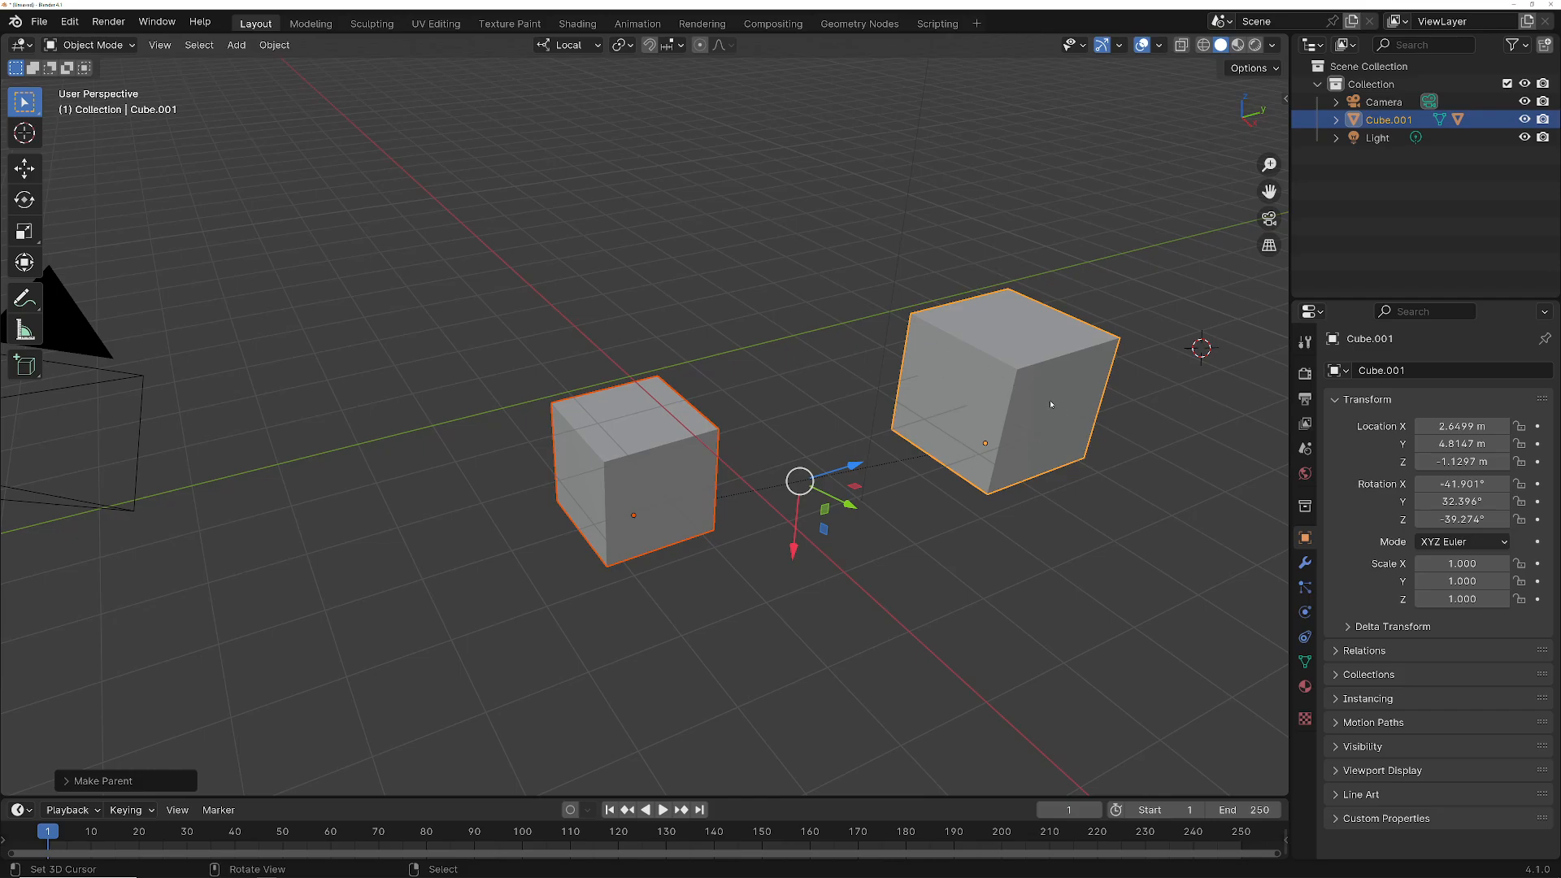
Step: Try moving the child cube freehand, and the parent cube after it, while transforms are restricted to parents only
click(1024, 405)
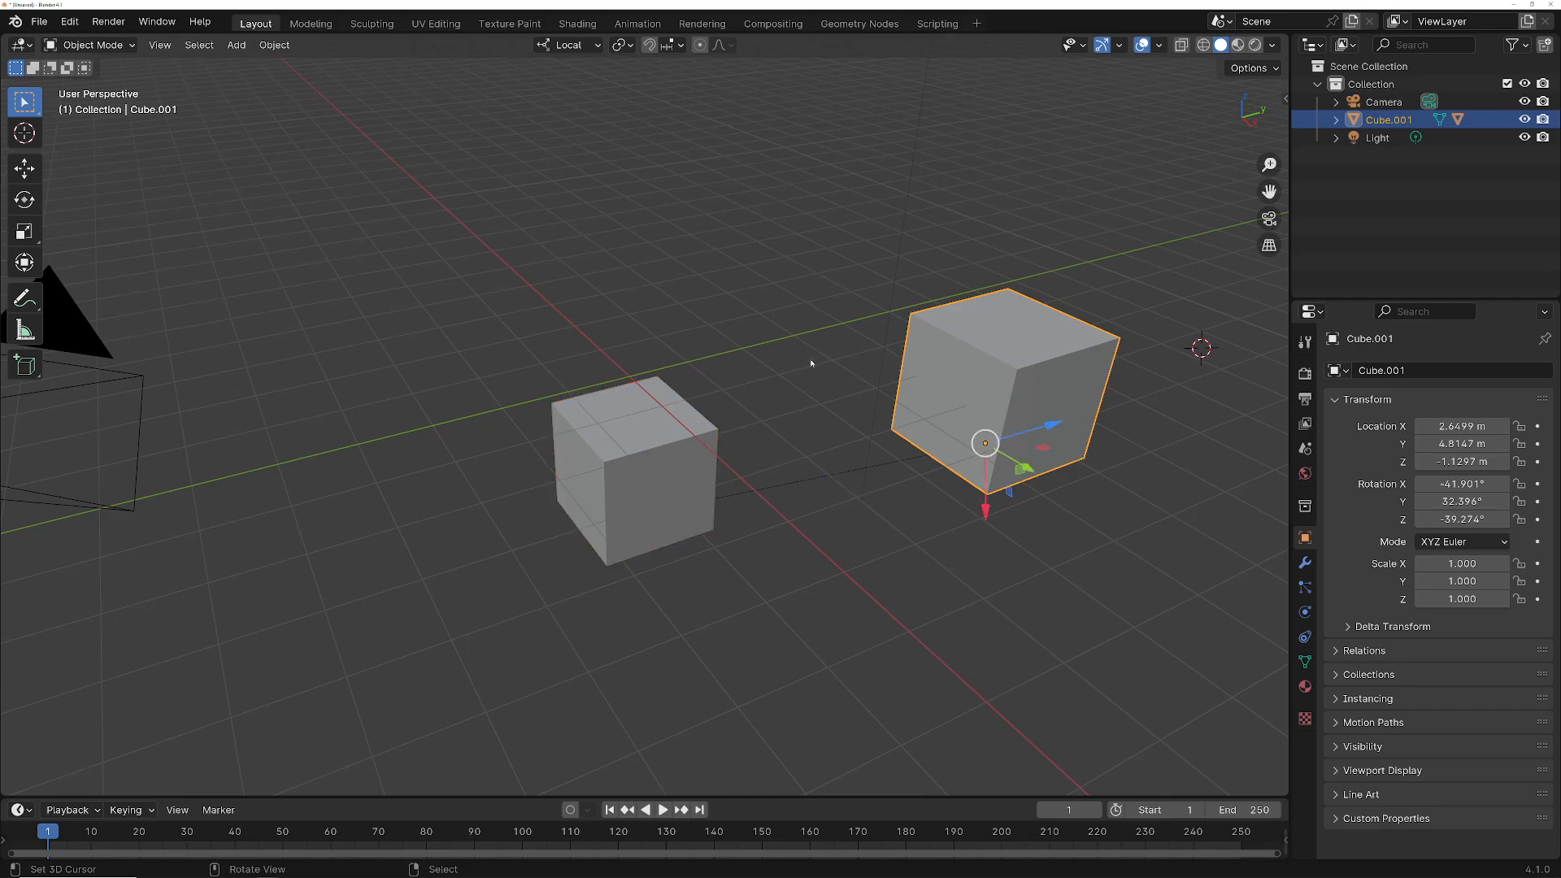
click(642, 431)
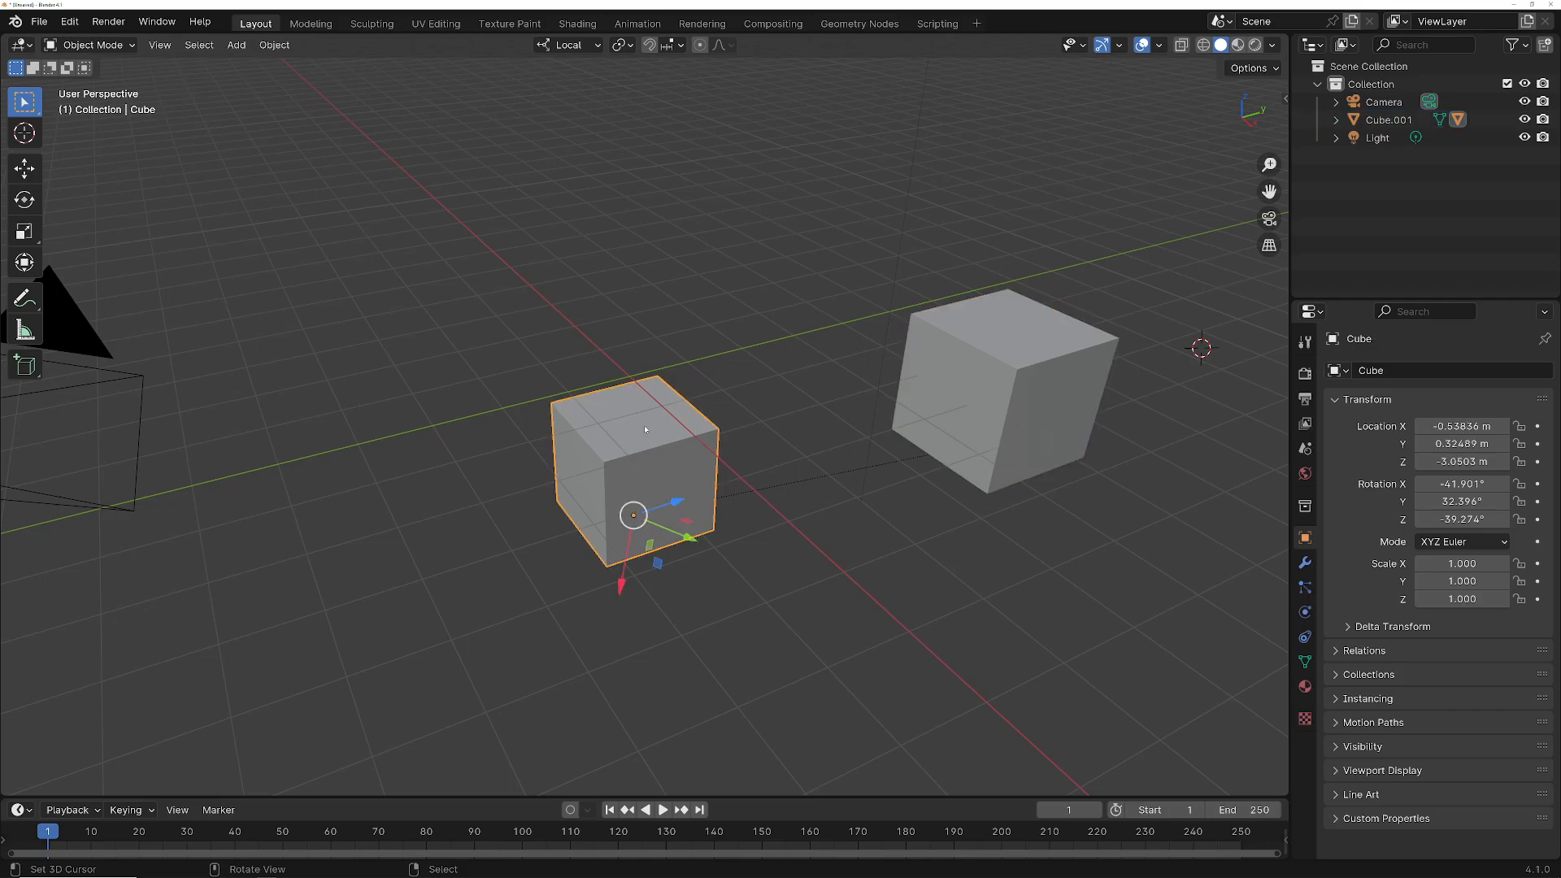
key(g)
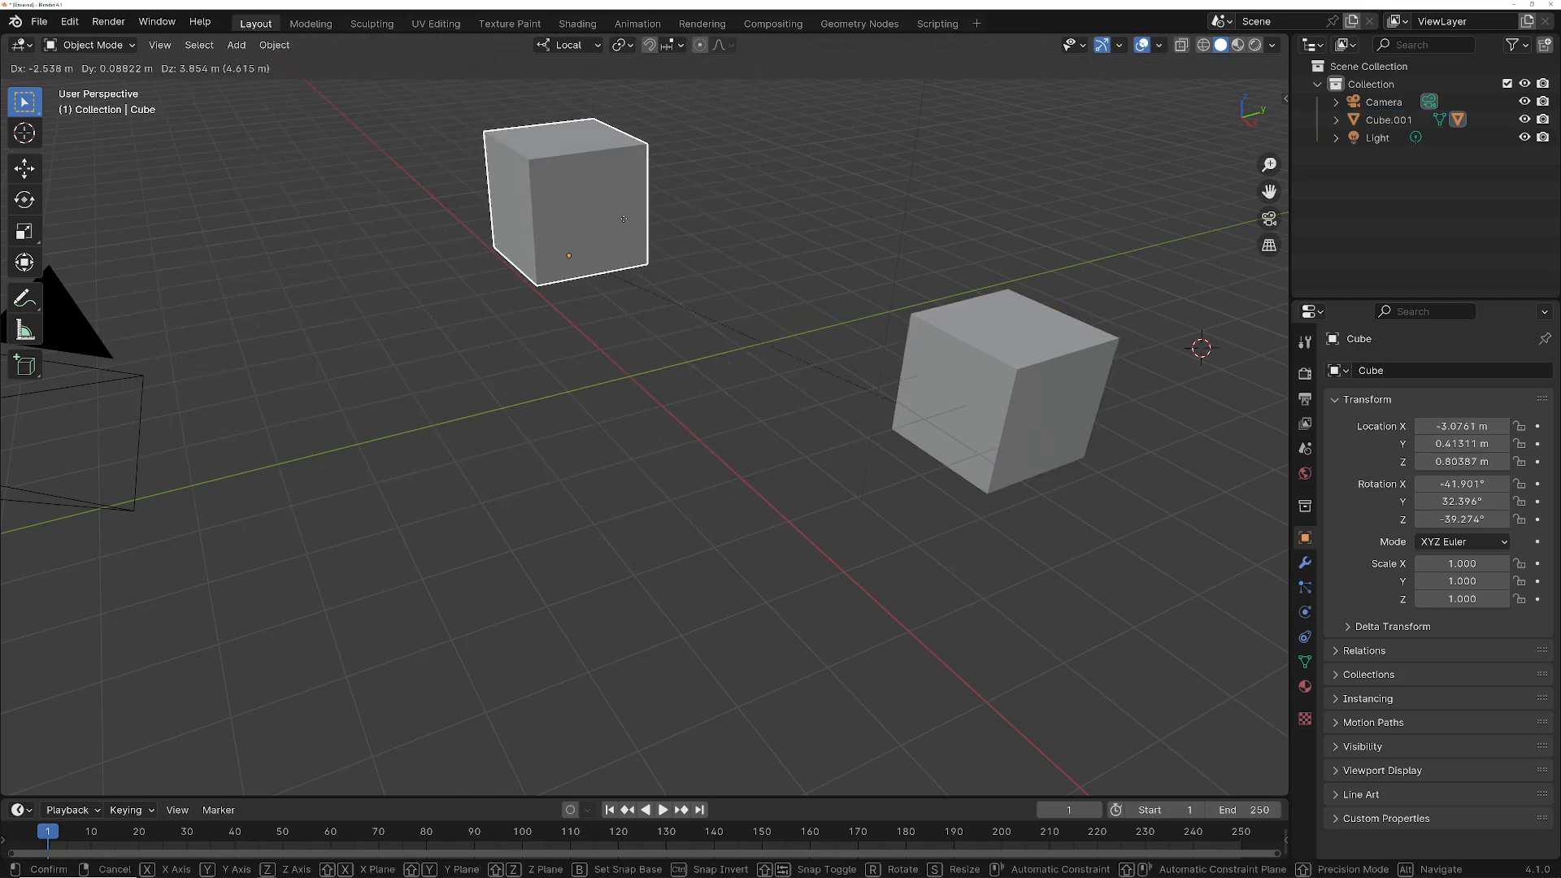
key(Escape)
click(1057, 365)
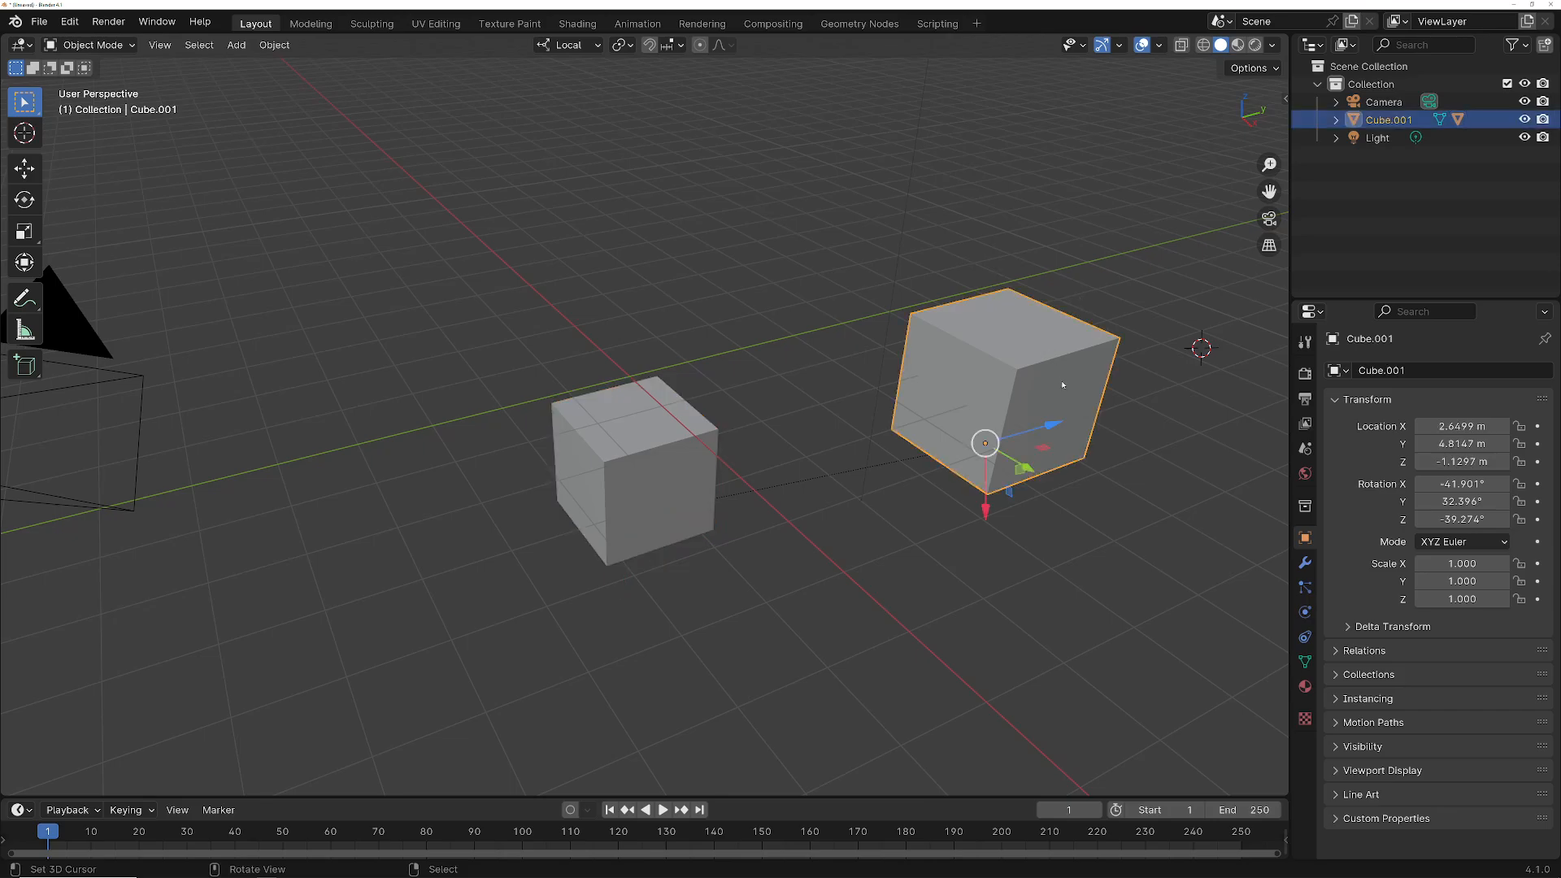
key(g)
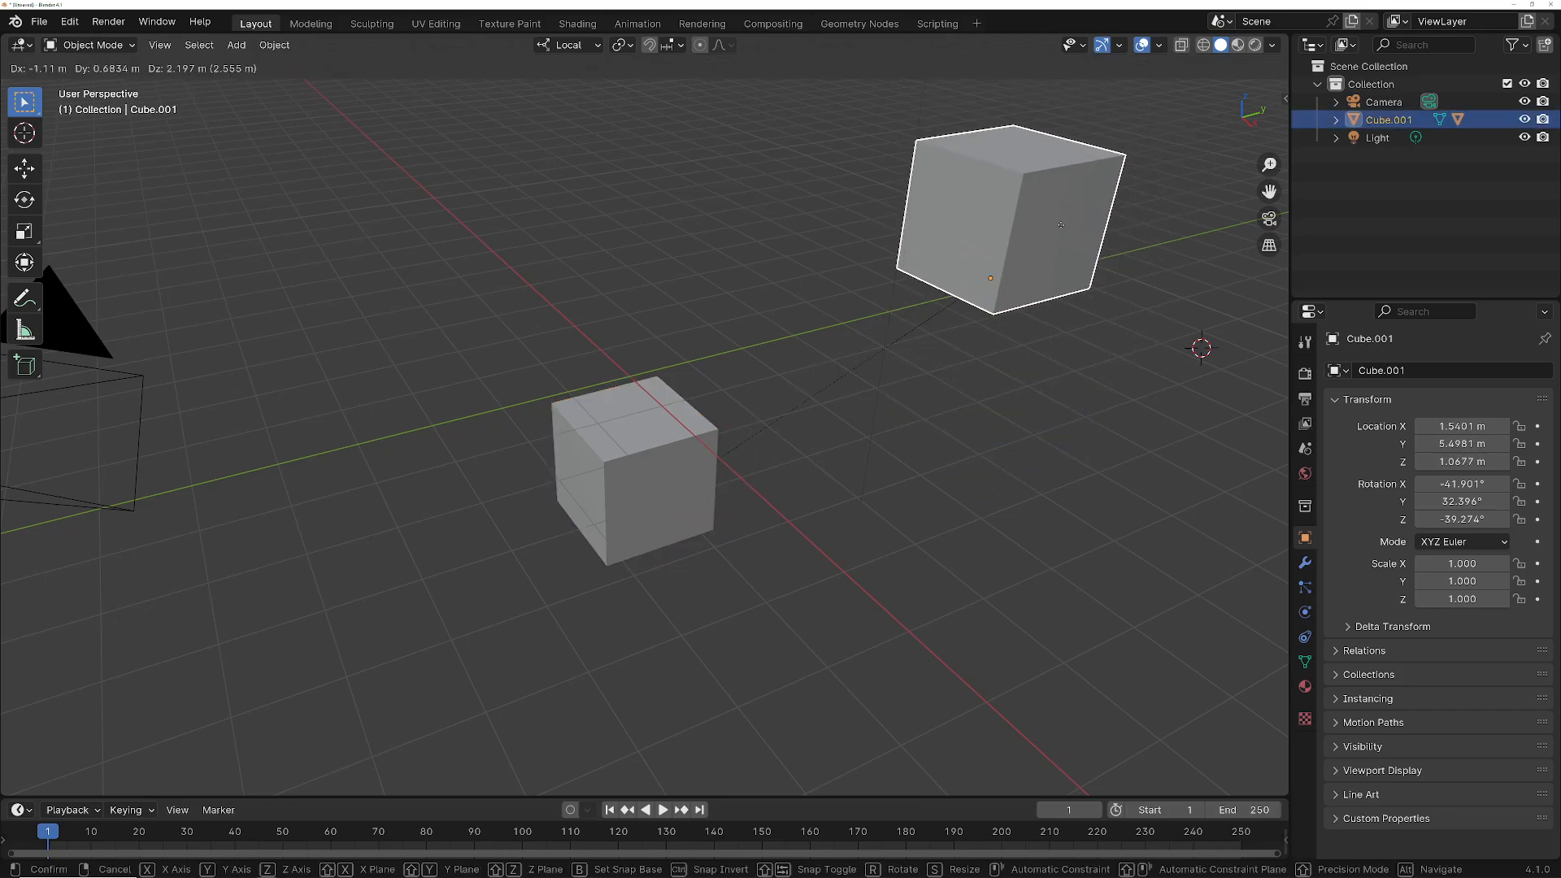
key(Escape)
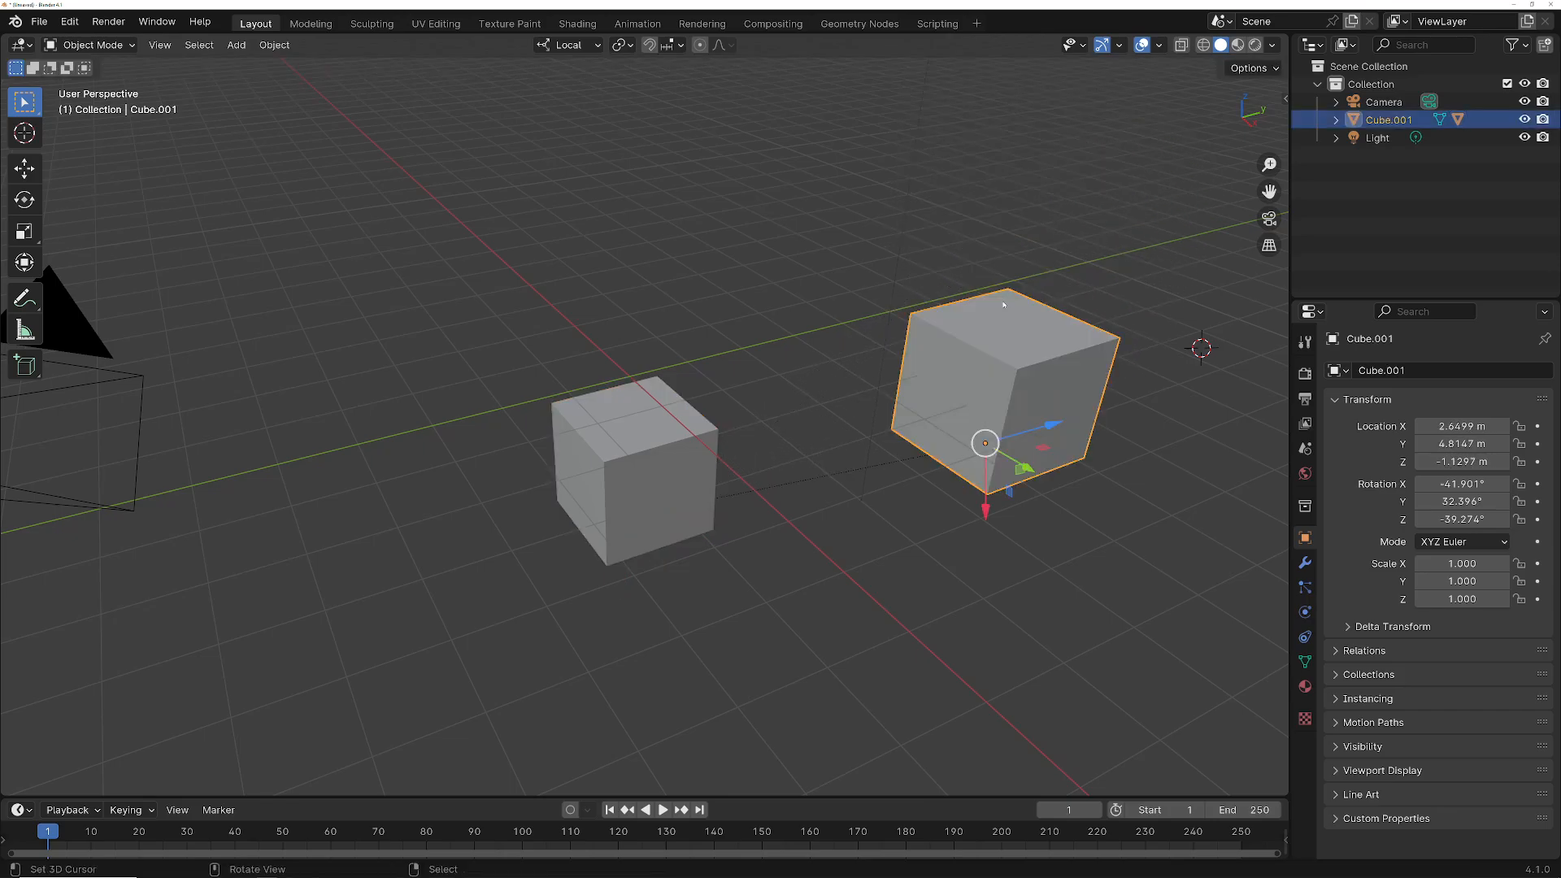
Step: Turn off parents-only transforms and try moving the parent cube together with its child
click(1235, 70)
click(1244, 159)
key(g)
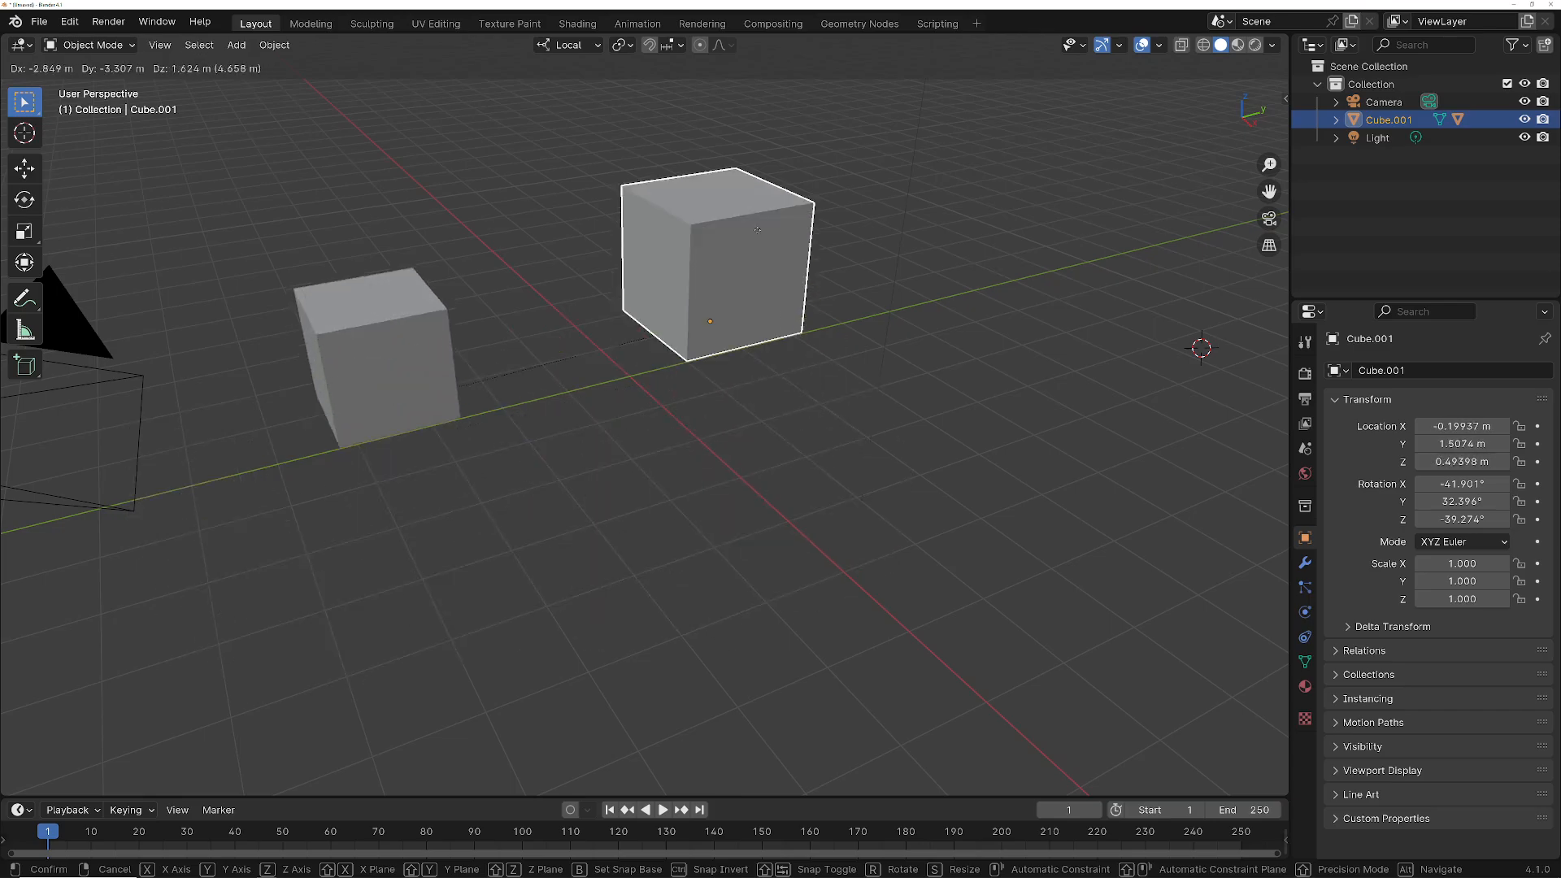
right_click(1040, 235)
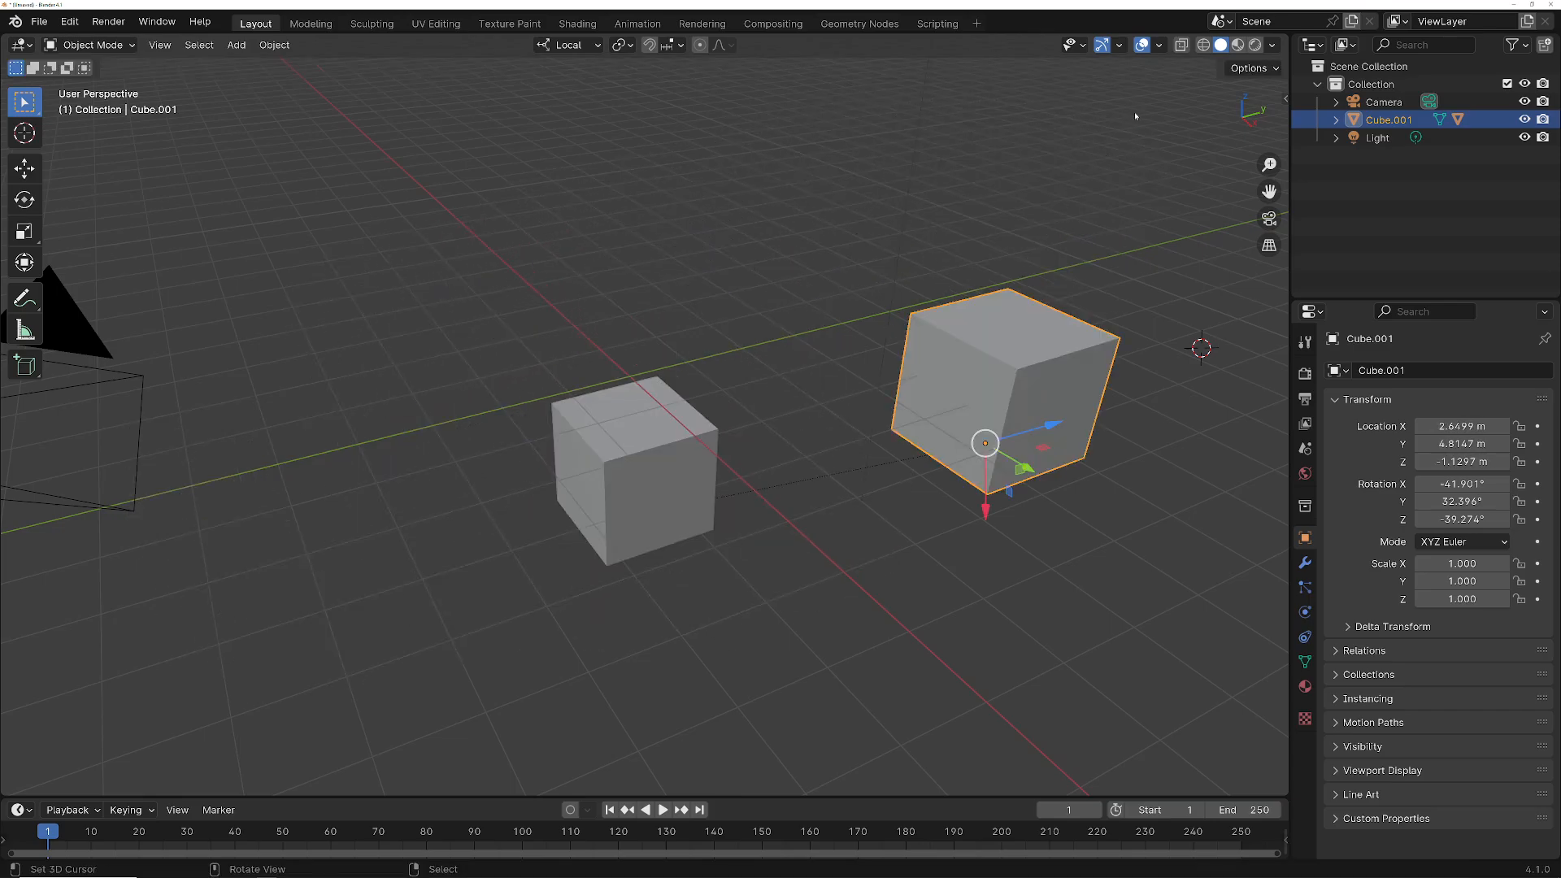
Step: Restrict transforms to parents only and move the parent cube freehand to about X 2.2 m, Y 6.5 m, Z 0.87 m
click(1252, 68)
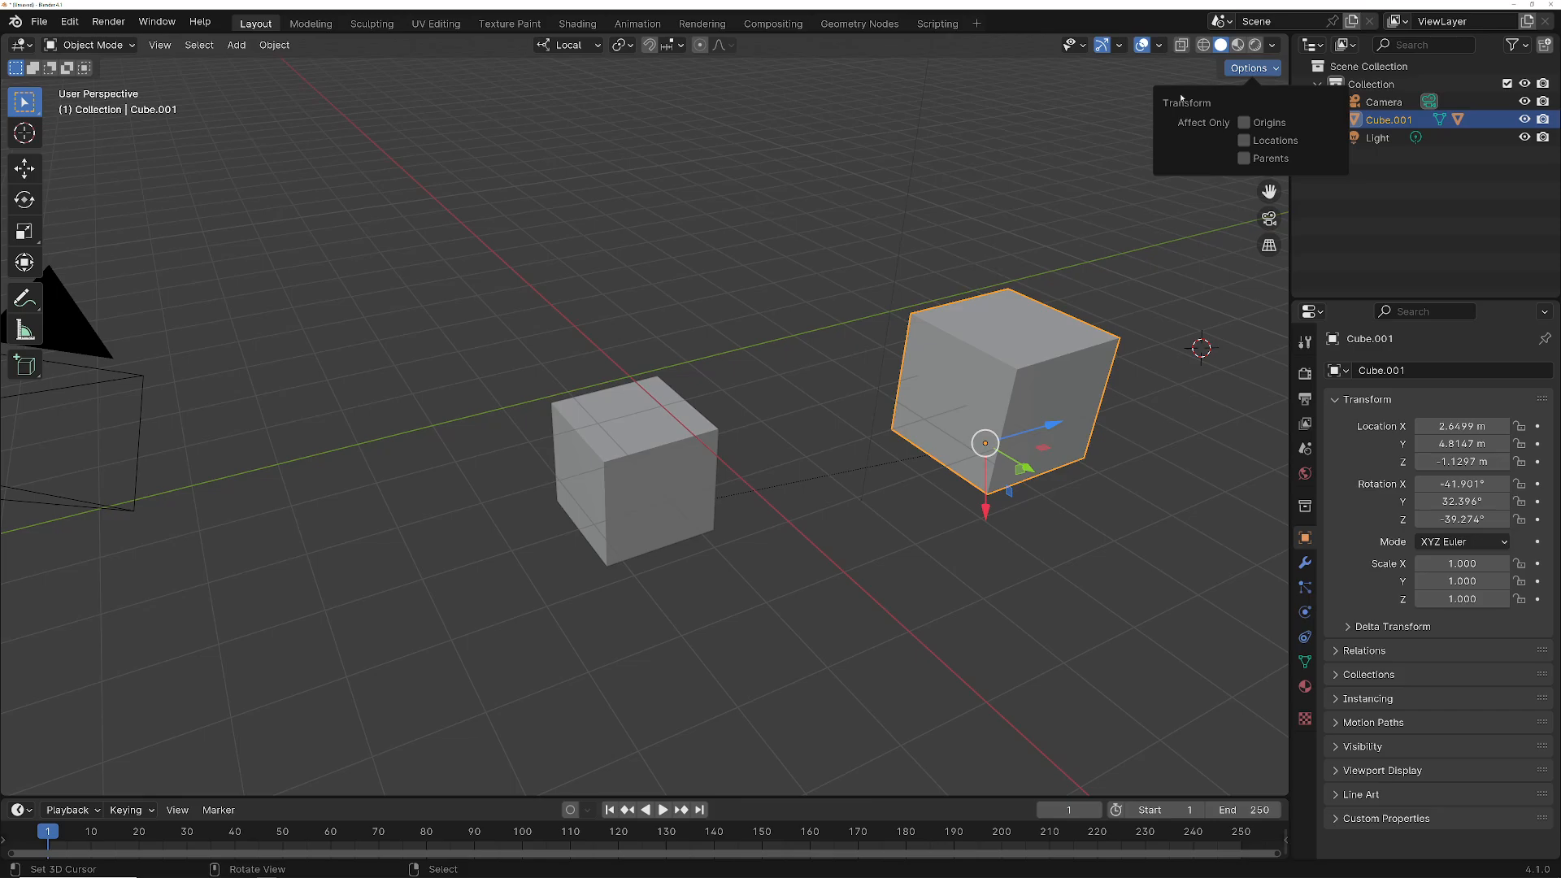
click(1244, 159)
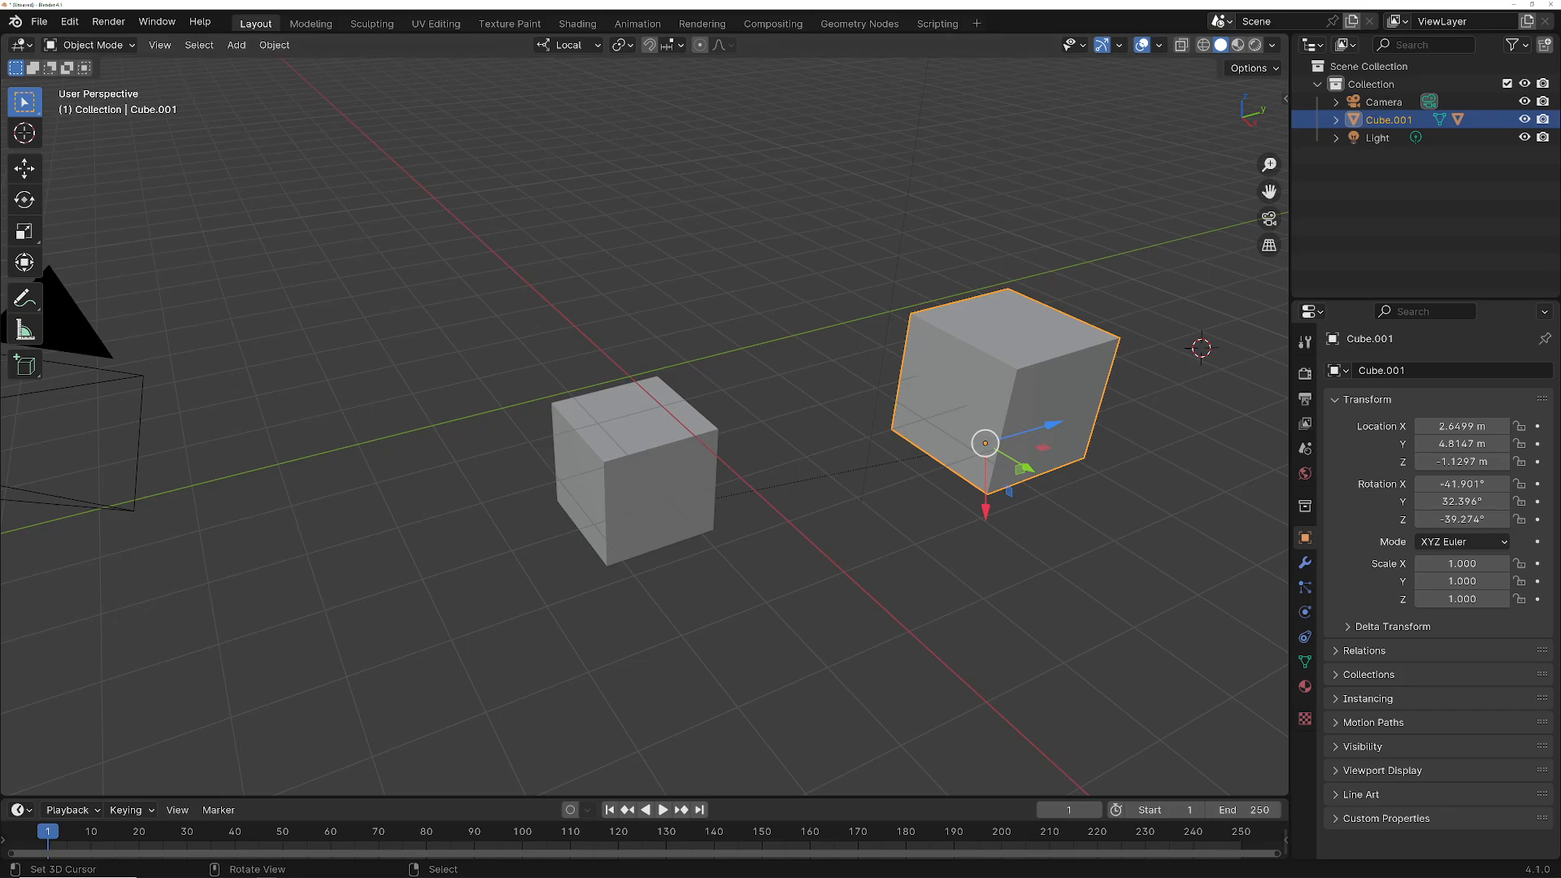
key(g)
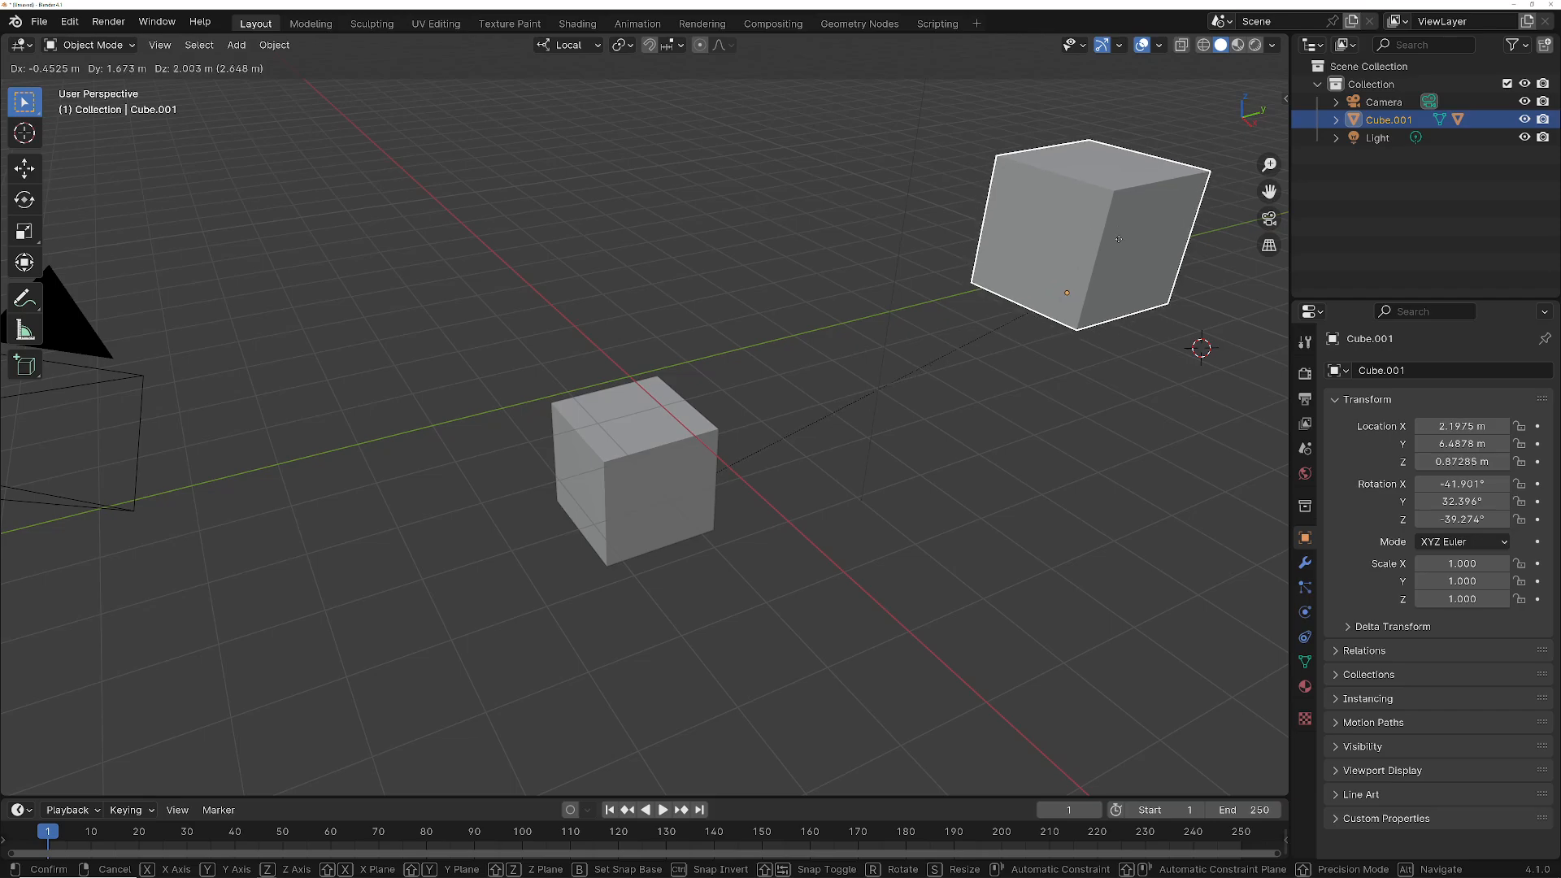
click(1119, 239)
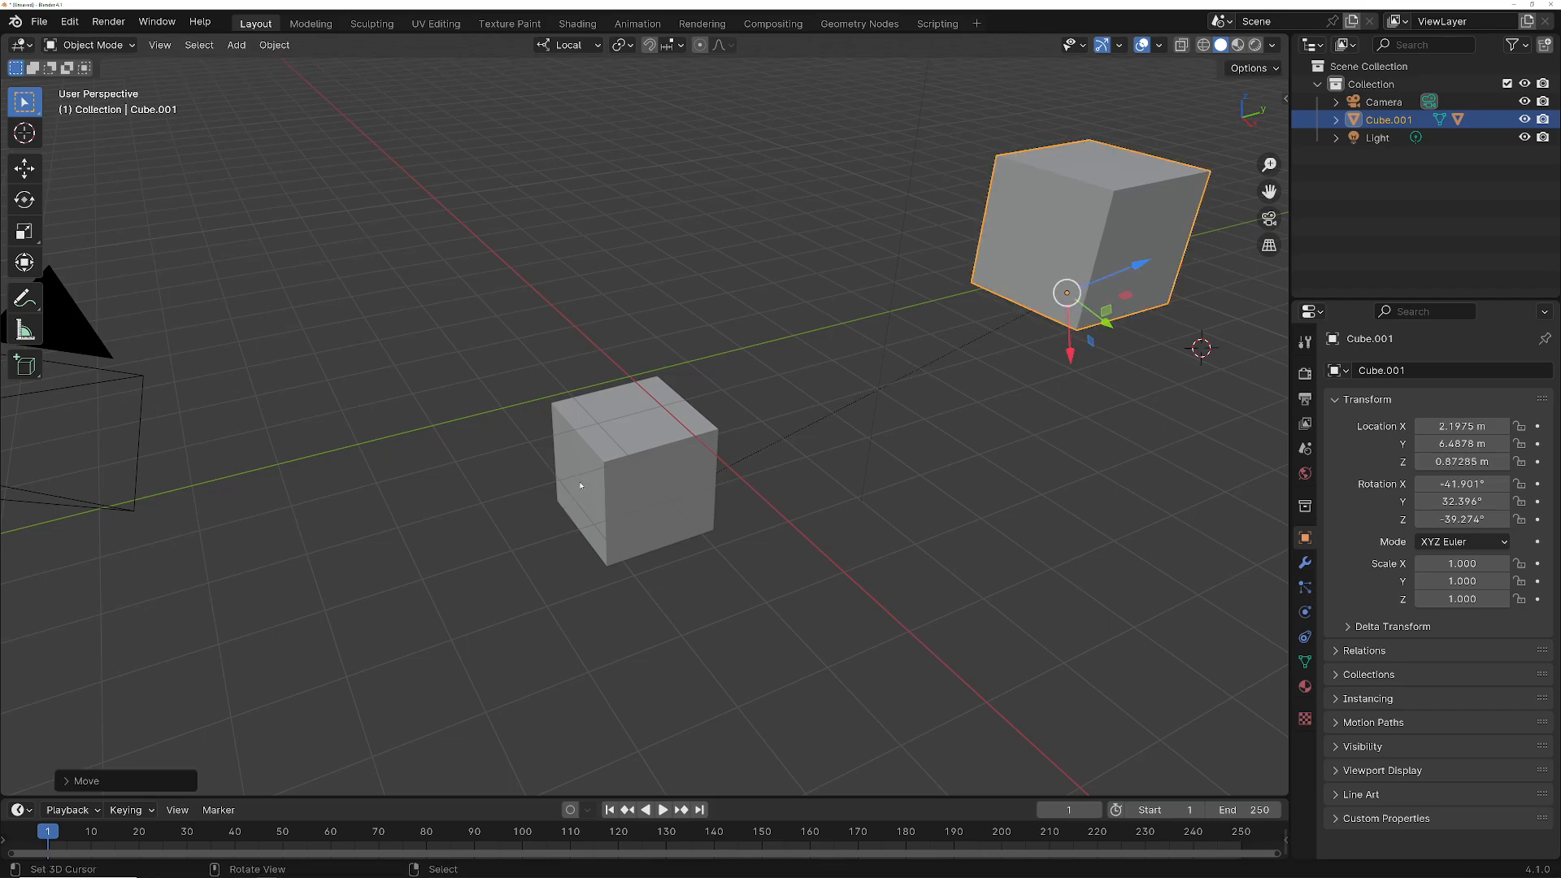
Step: Turn off parents-only transforms and show the Affect Only transform options again
click(1242, 68)
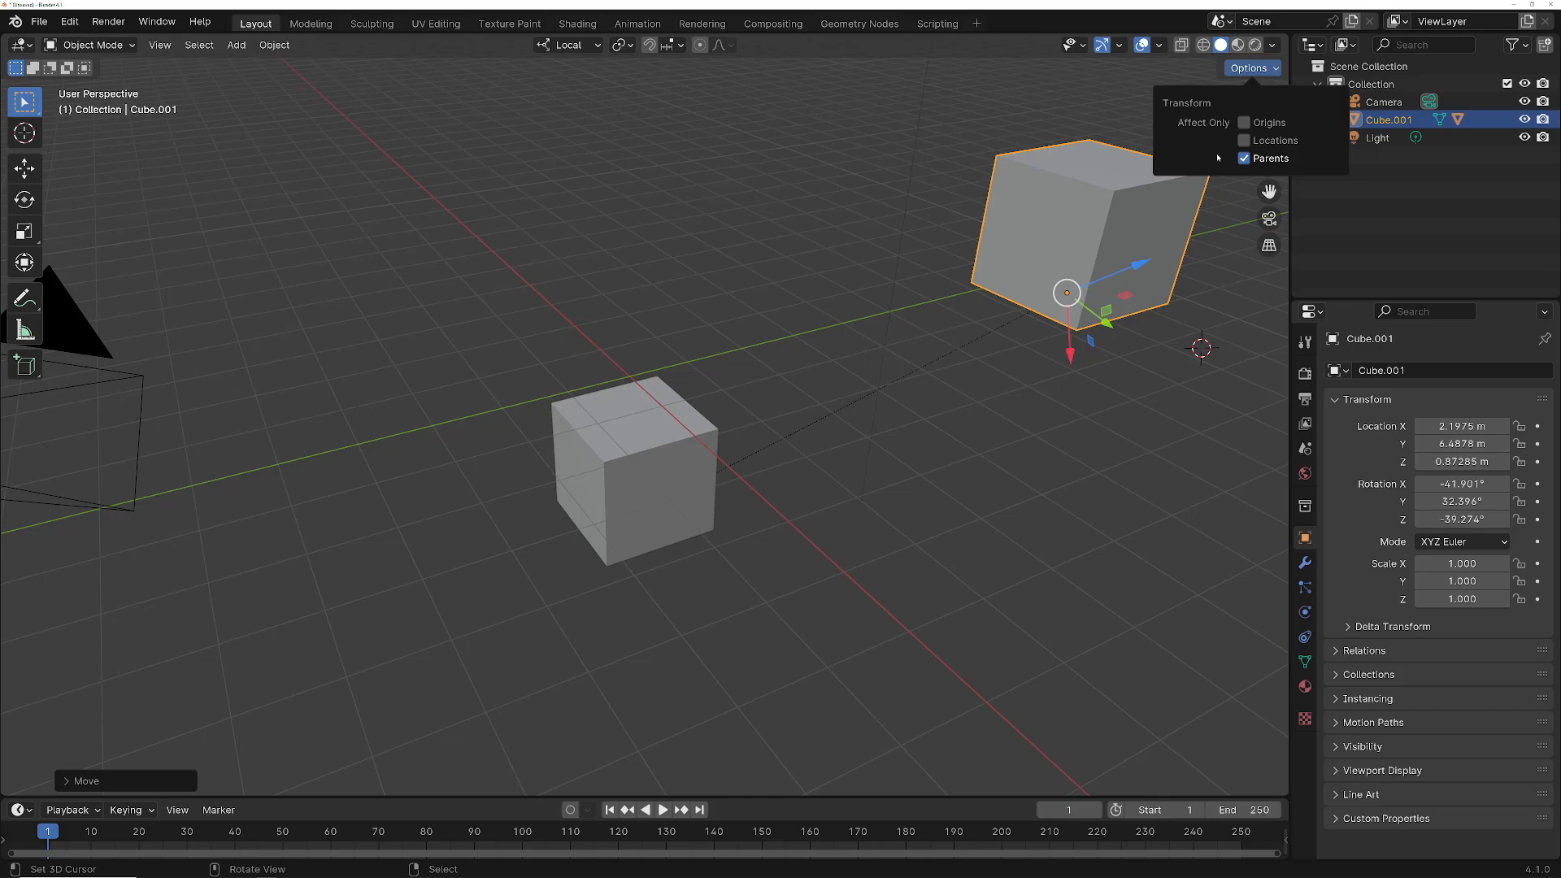
click(1245, 158)
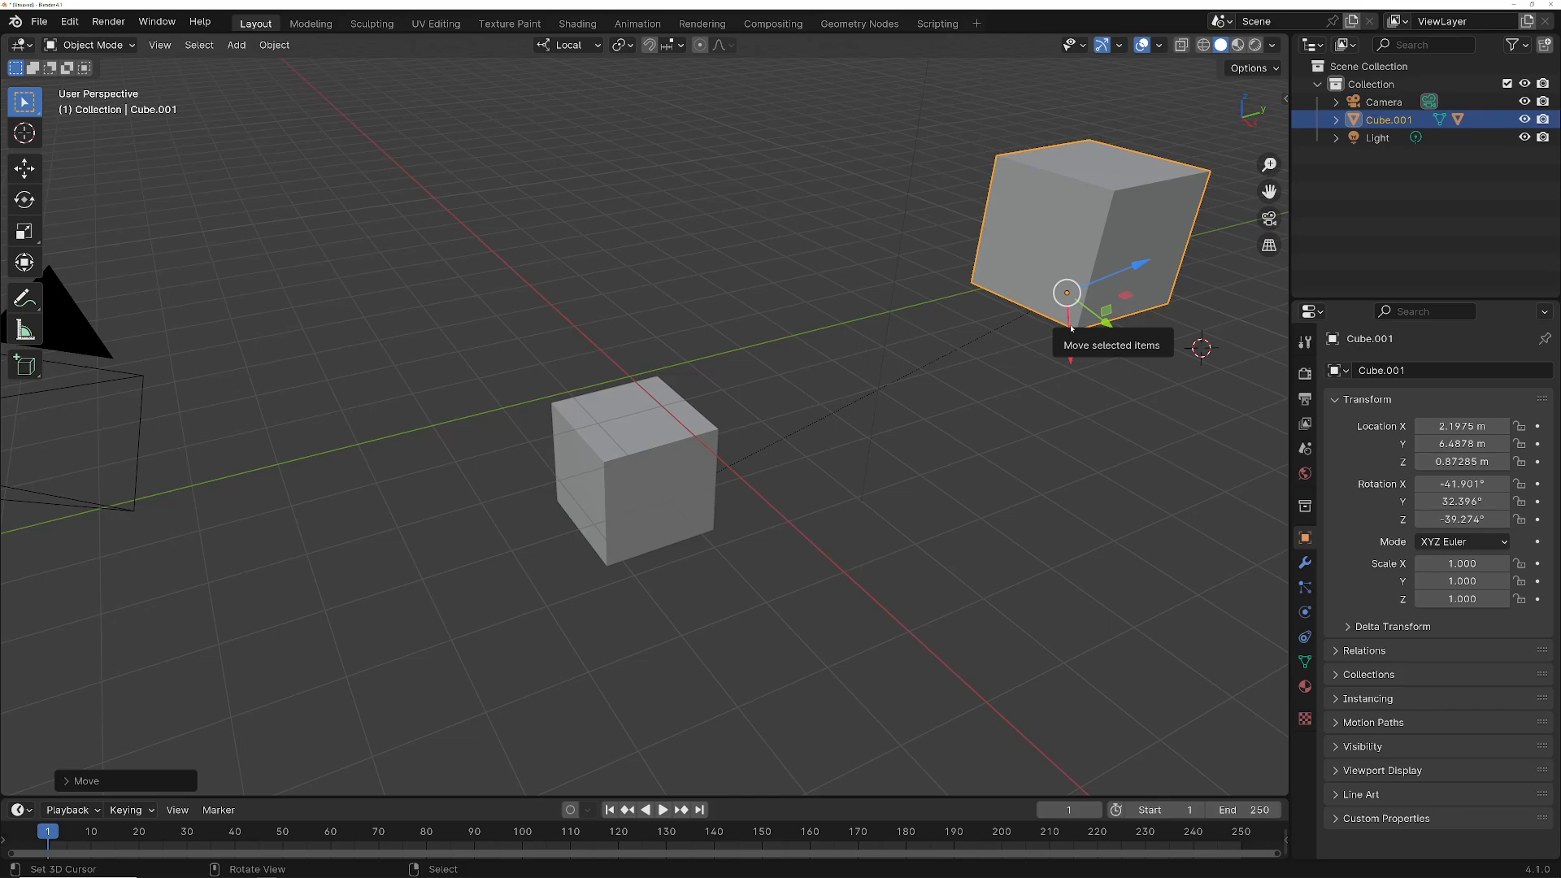
click(1248, 68)
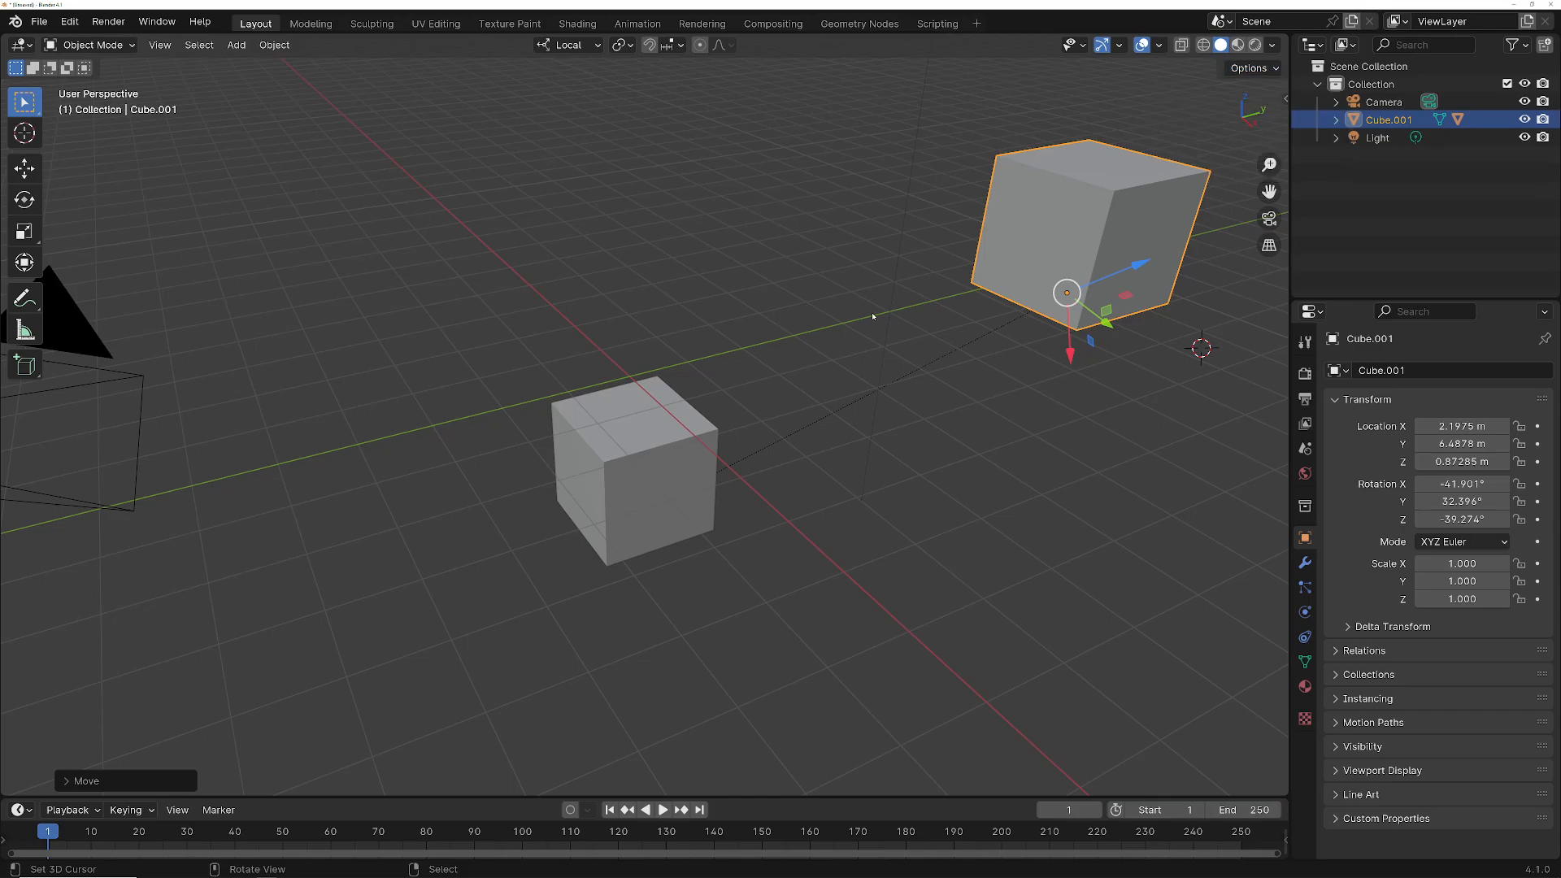
click(1244, 69)
click(1252, 68)
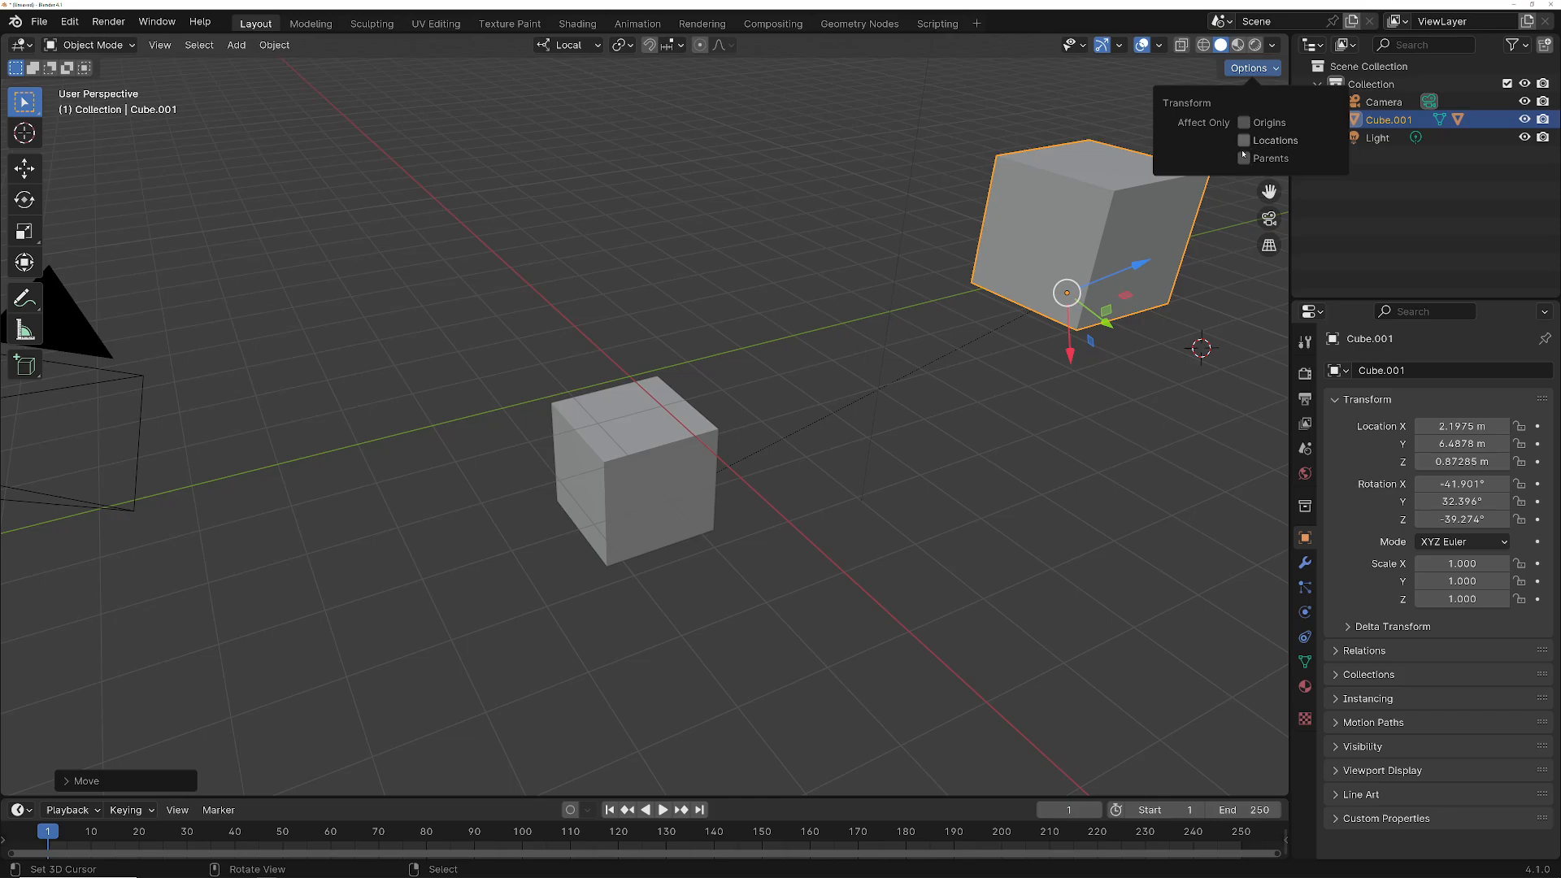